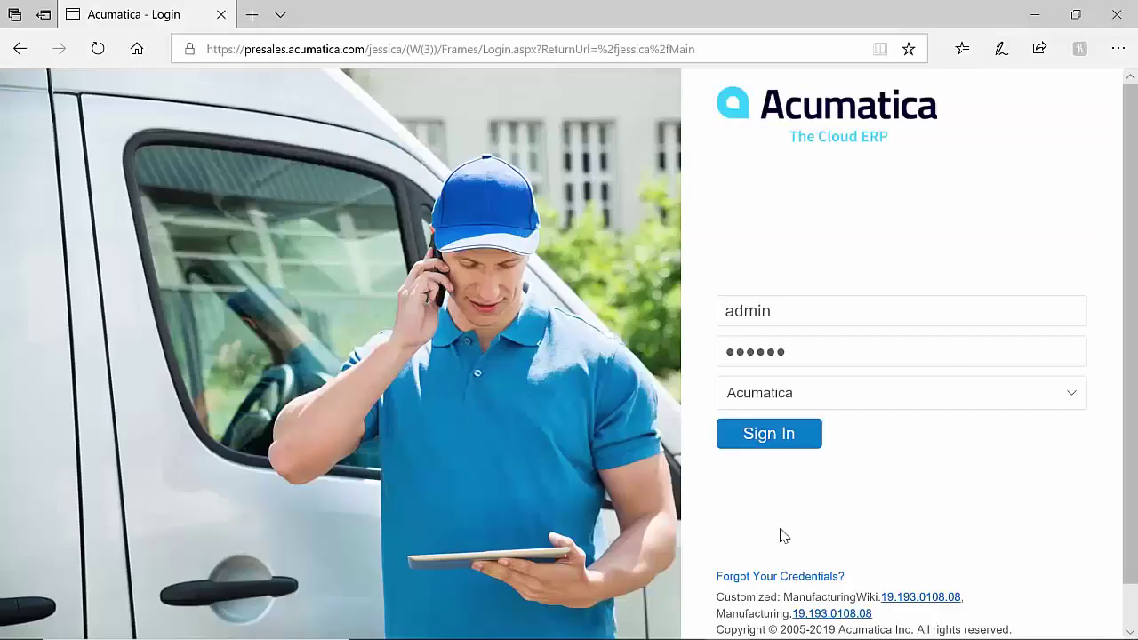
# Sign in to the Acumatica site to reach the Controller dashboard
pyautogui.click(785, 437)
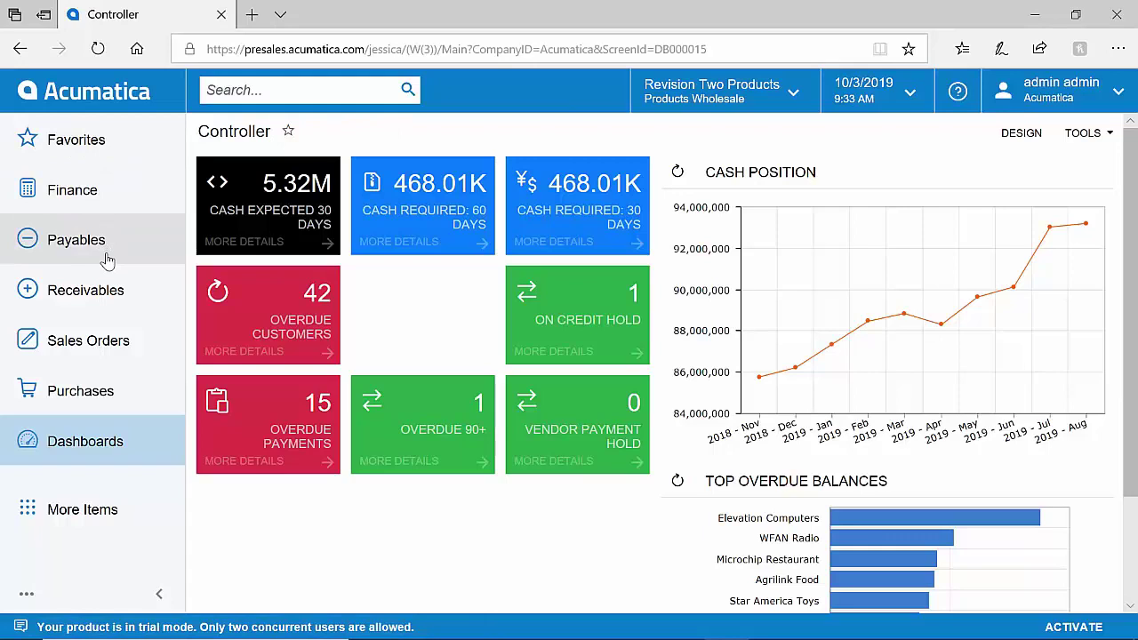
# Close the Receivables menu, search the site for 'purchase order' and view its help topics
pyautogui.click(117, 315)
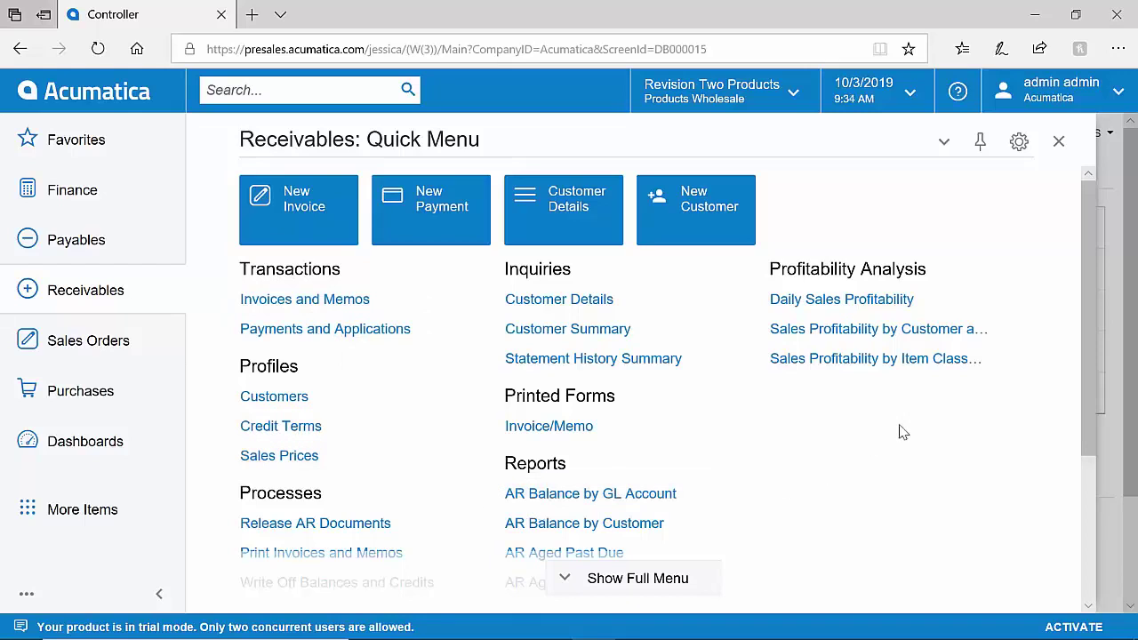
pyautogui.click(1058, 141)
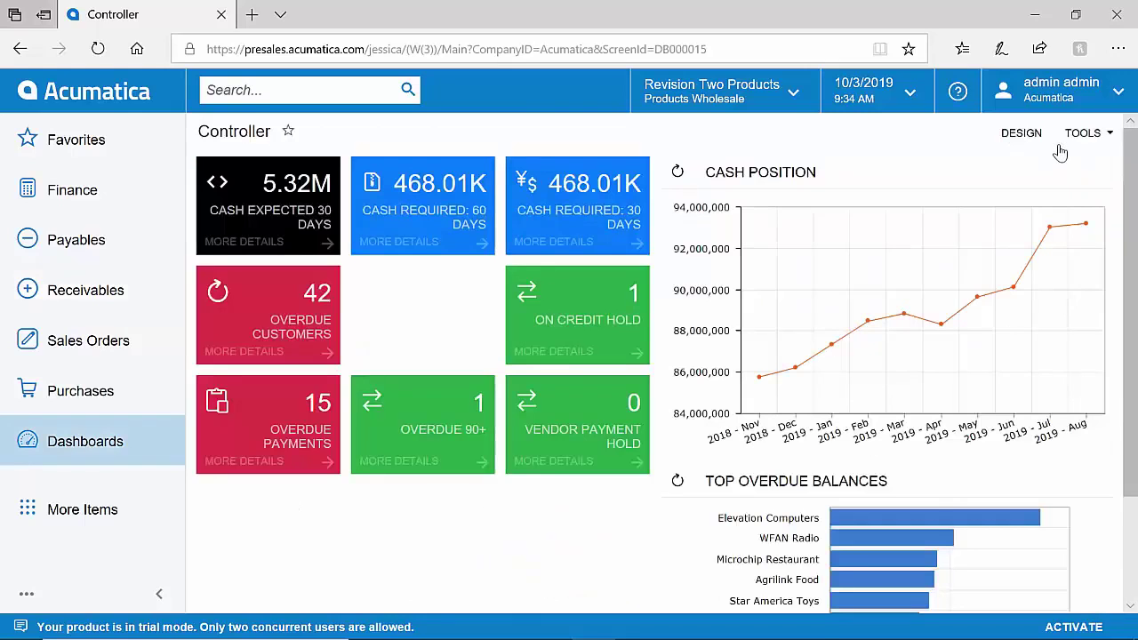
pyautogui.click(373, 94)
pyautogui.write('purchase order')
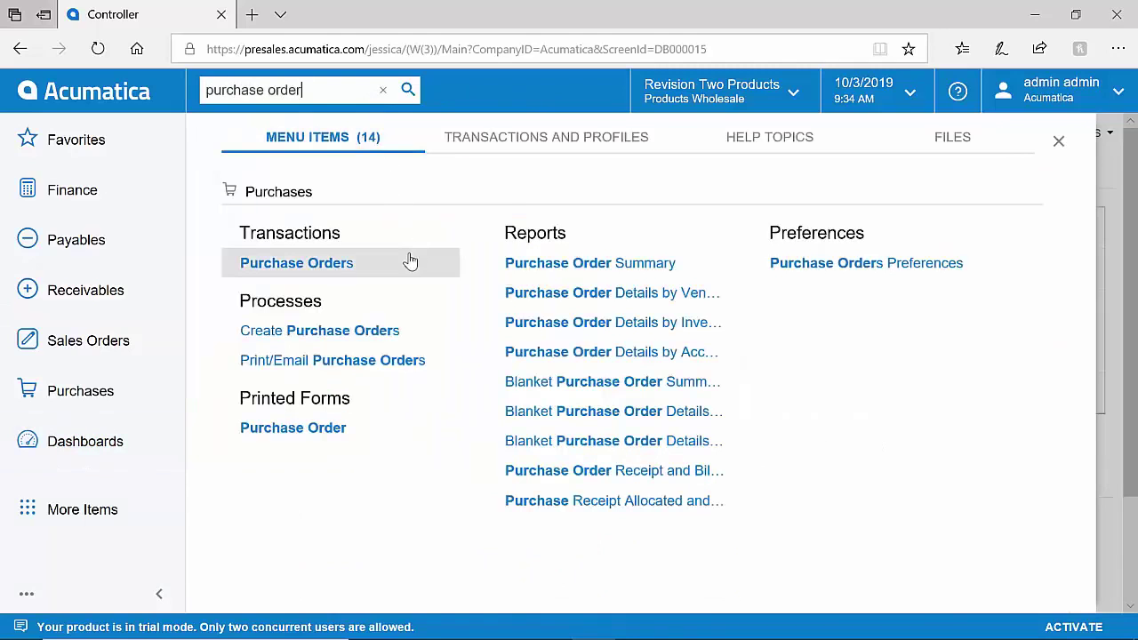
pyautogui.click(767, 145)
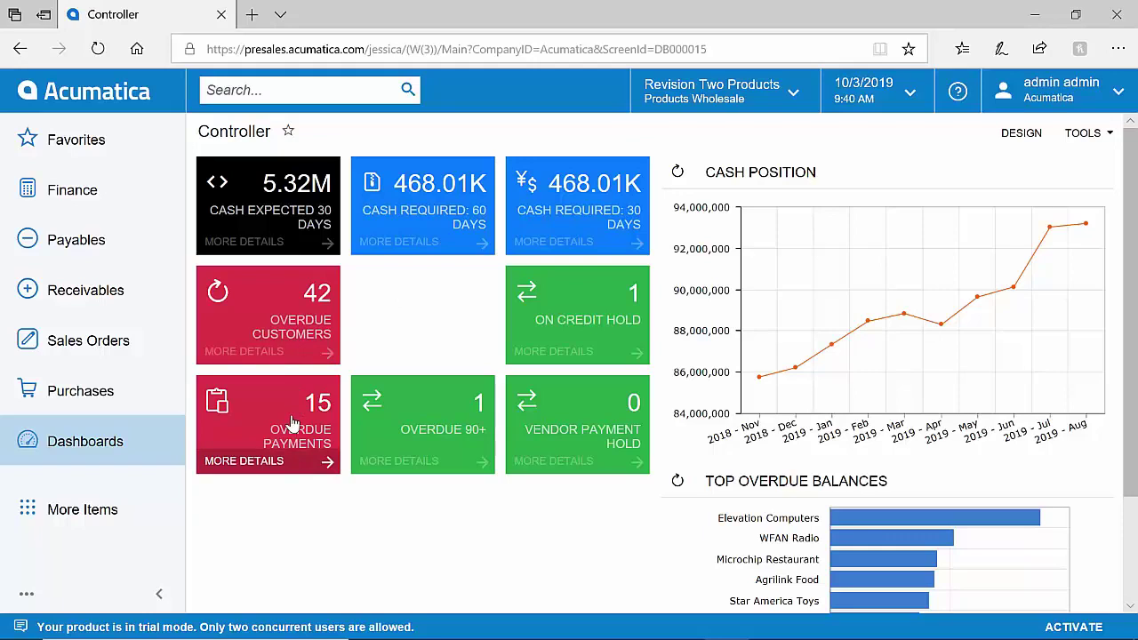
# Check the credit-hold customers, open the Customer View dashboard and hide the SO chart series
pyautogui.click(618, 316)
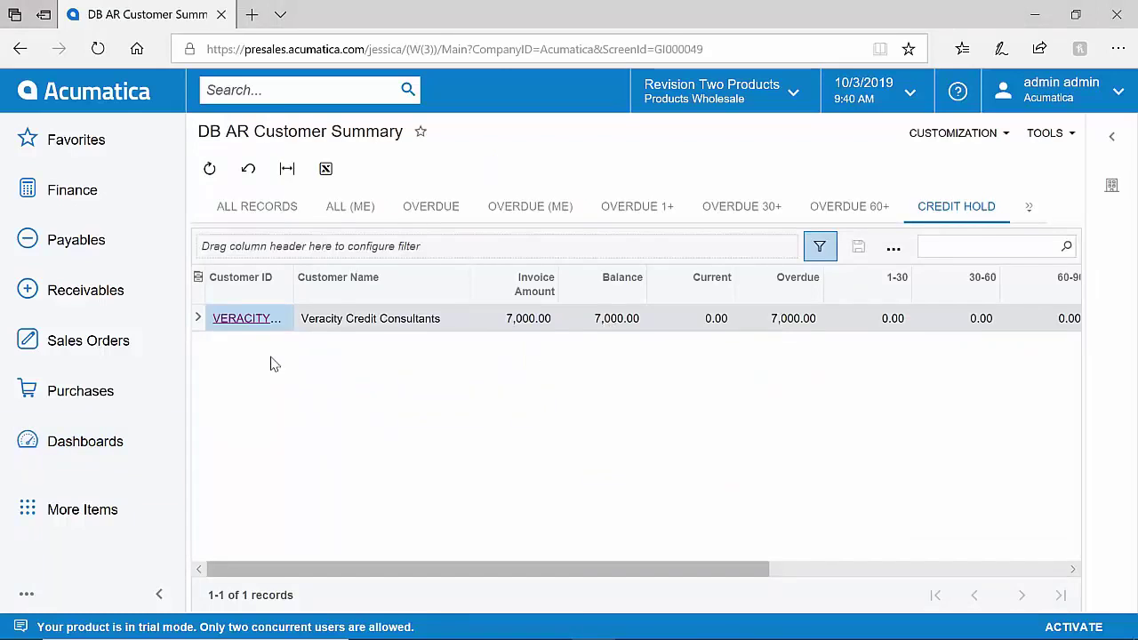
pyautogui.click(115, 460)
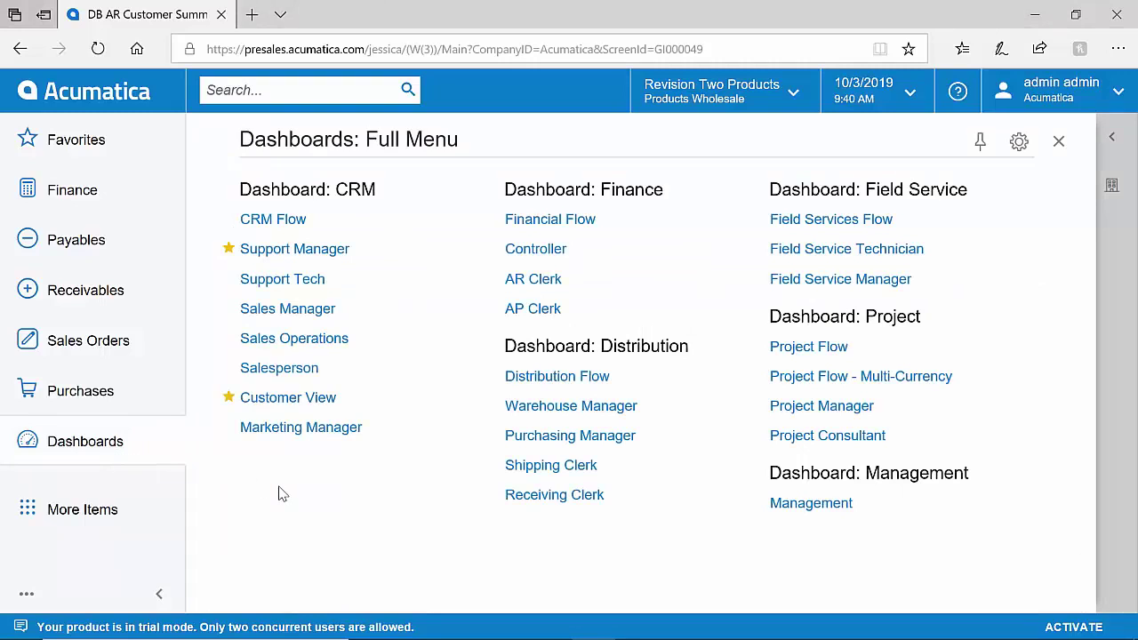
pyautogui.click(282, 402)
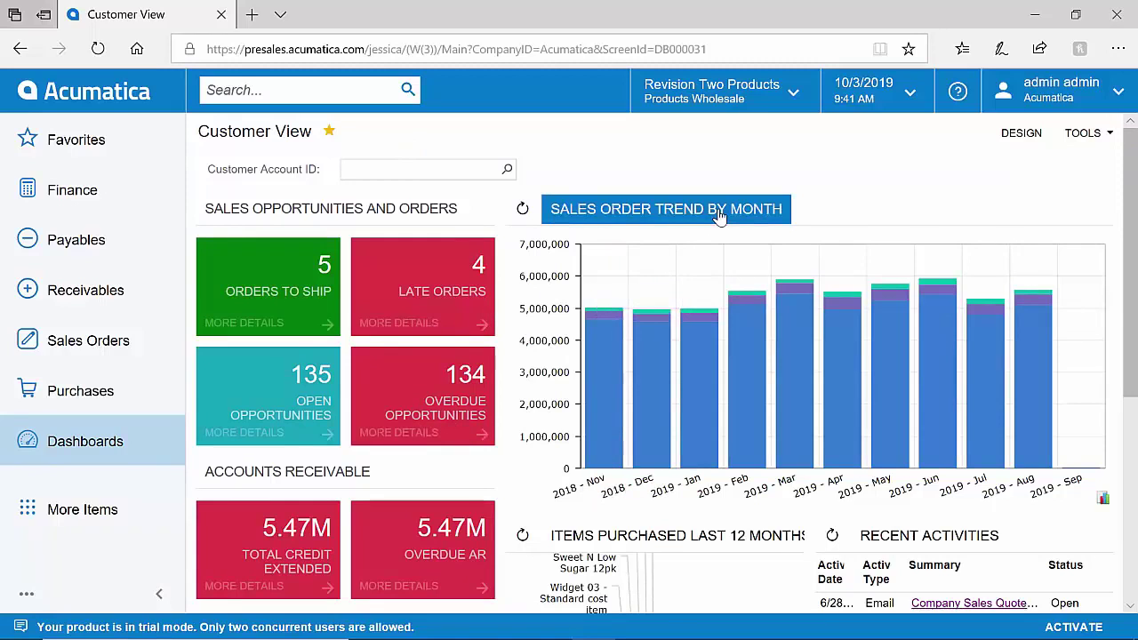
pyautogui.click(1103, 498)
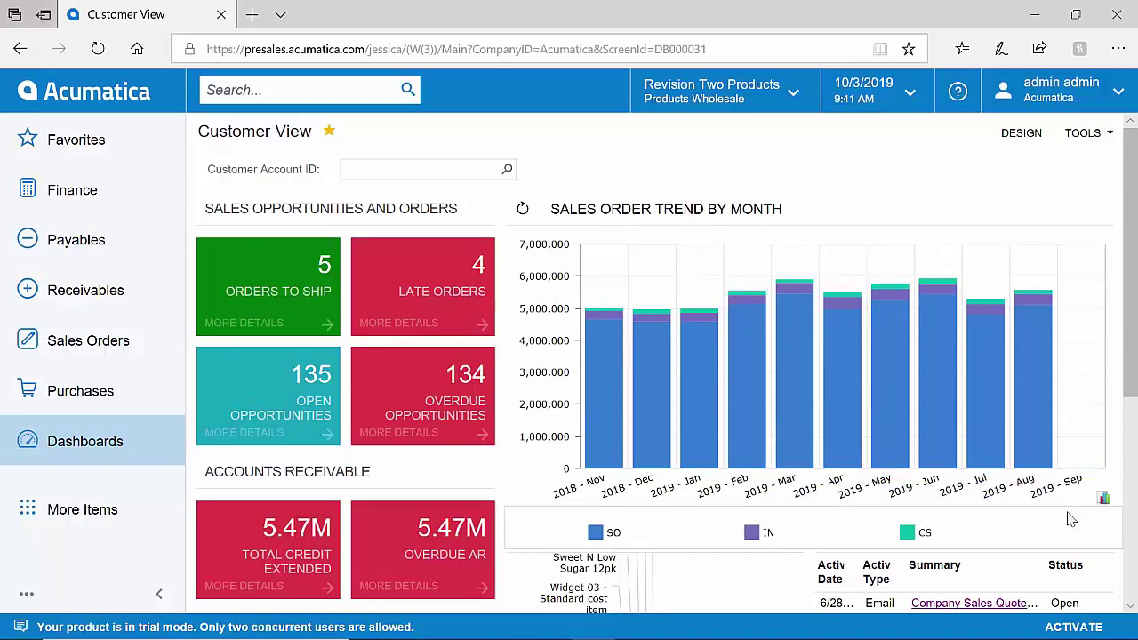
pyautogui.click(596, 534)
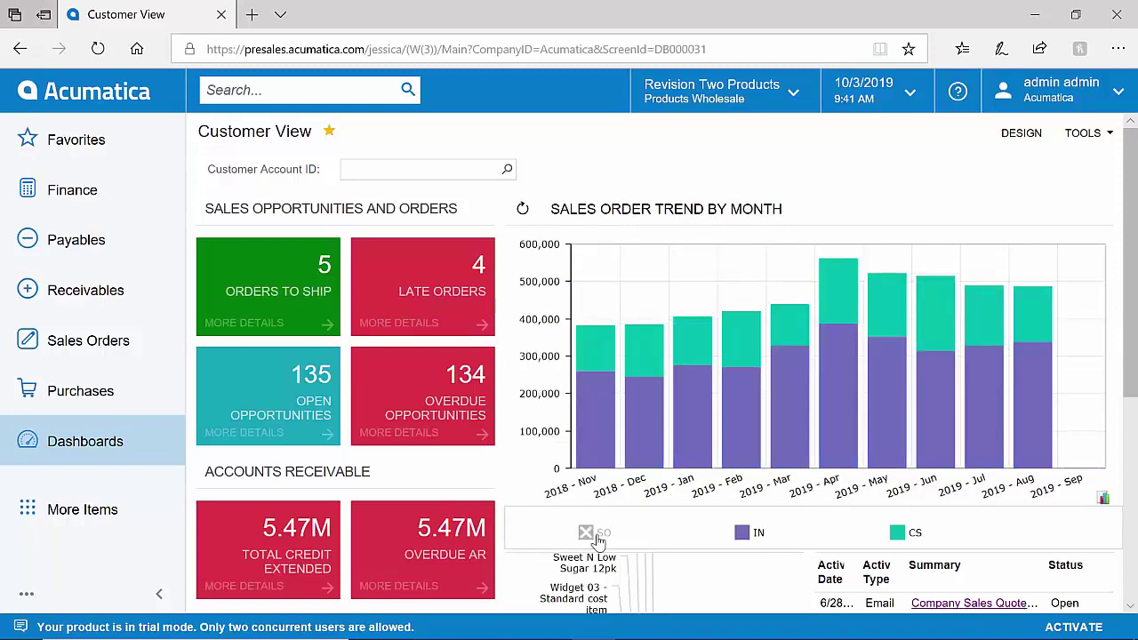
# In design mode, move the Overdue Opportunities tile ahead of Open Opportunities
pyautogui.click(1005, 142)
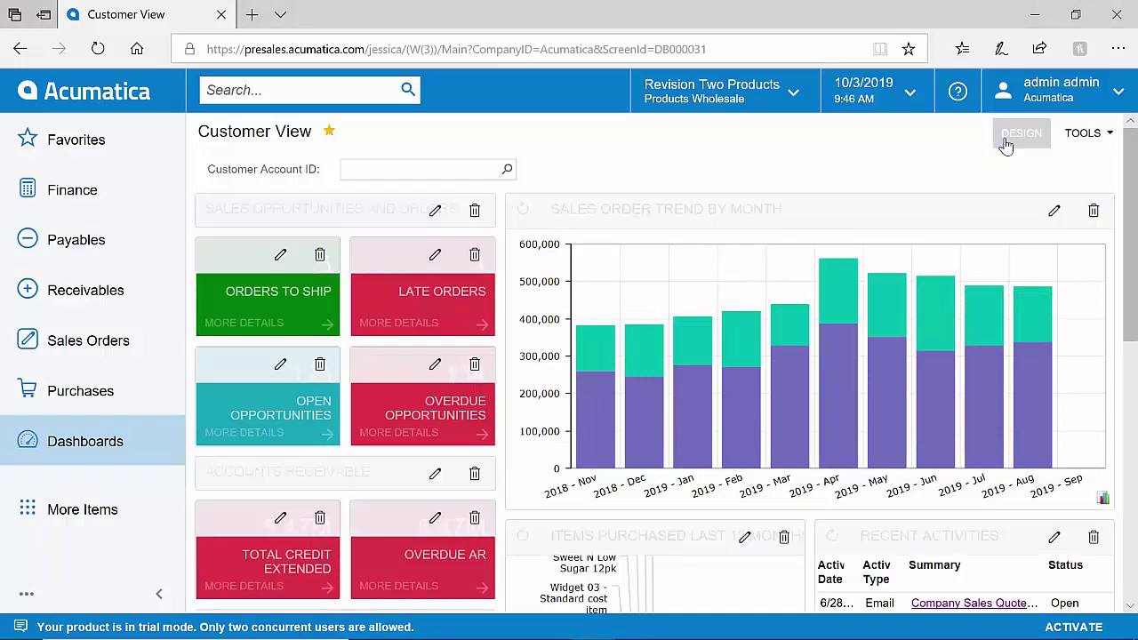
pyautogui.moveTo(382, 377); pyautogui.dragTo(228, 375)
pyautogui.scroll(-6, 227, 375)
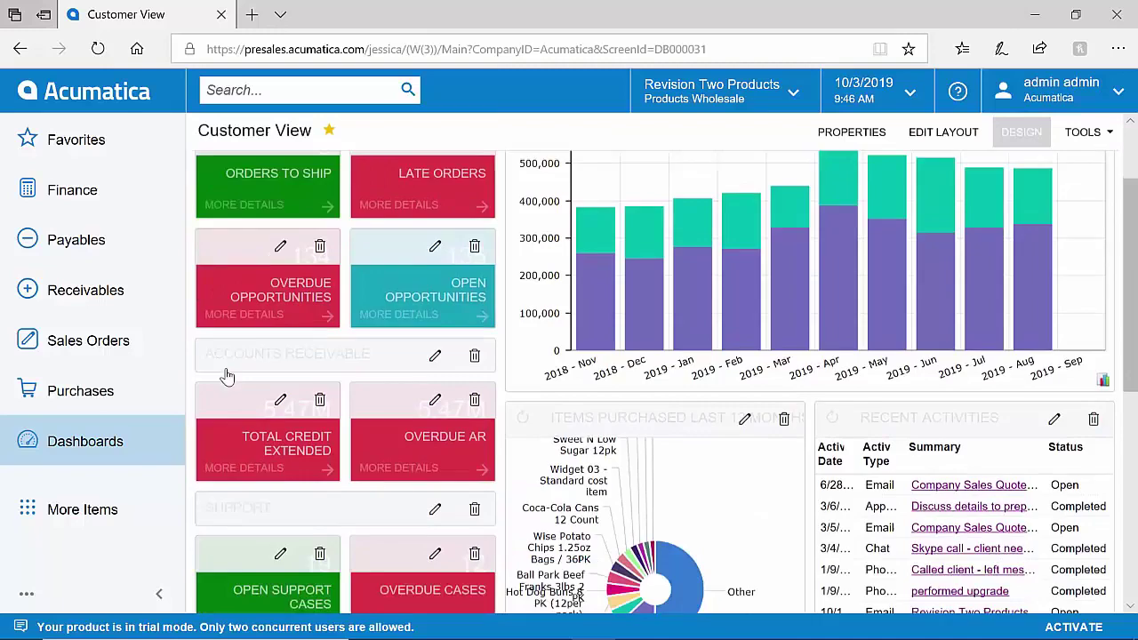
pyautogui.click(593, 331)
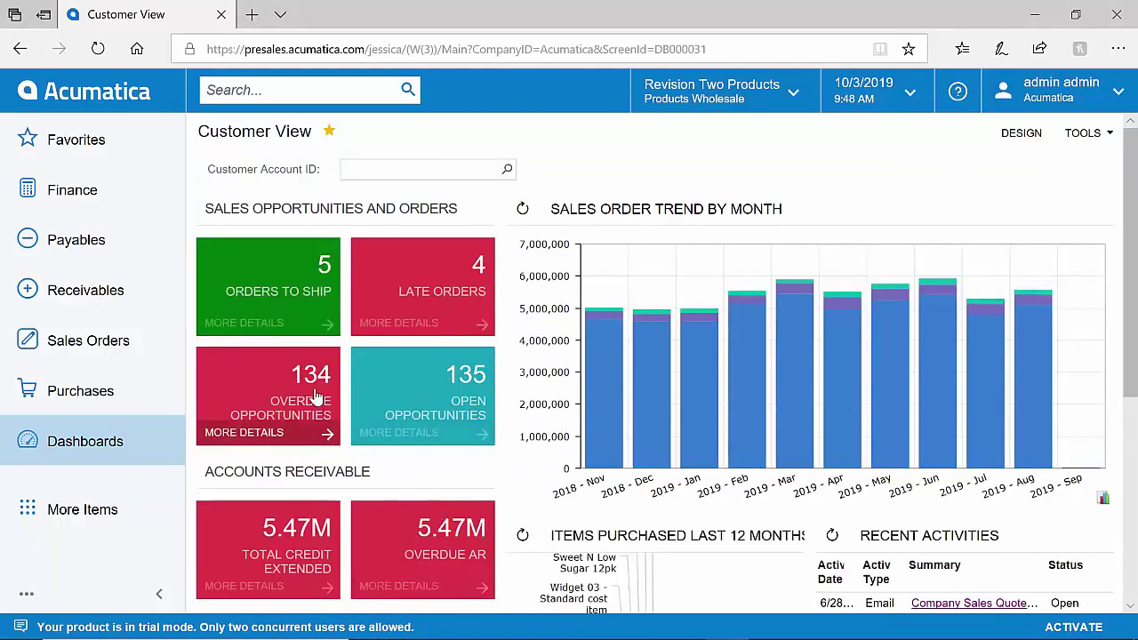
# Open the overdue opportunities list and move Status and Estimation right after Opportunity ID
pyautogui.click(298, 402)
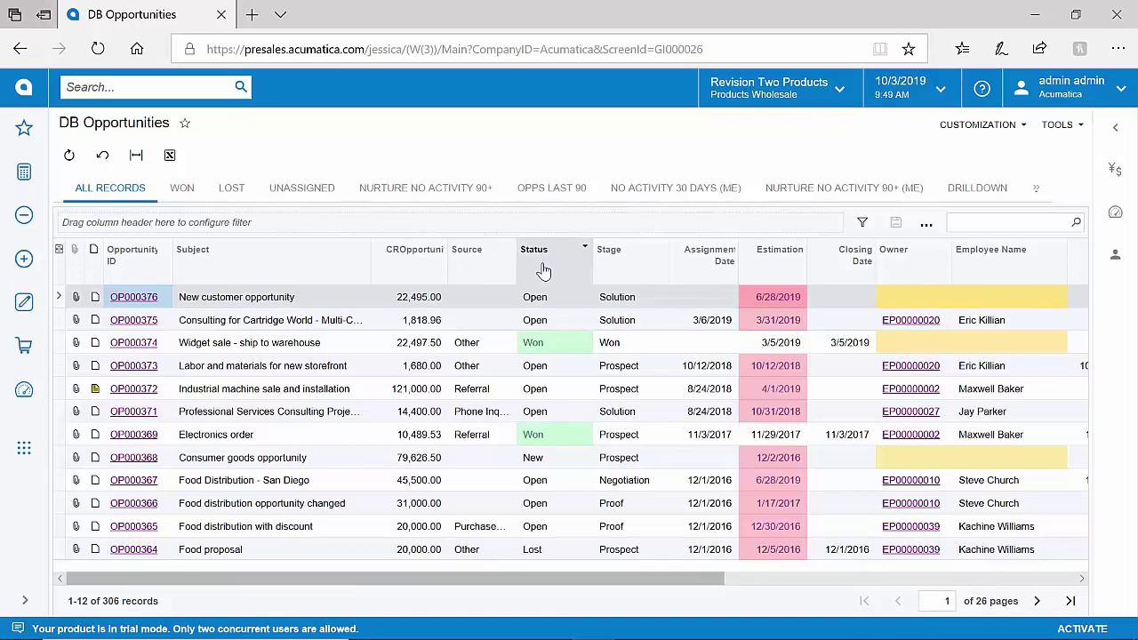
pyautogui.moveTo(543, 272); pyautogui.dragTo(206, 281)
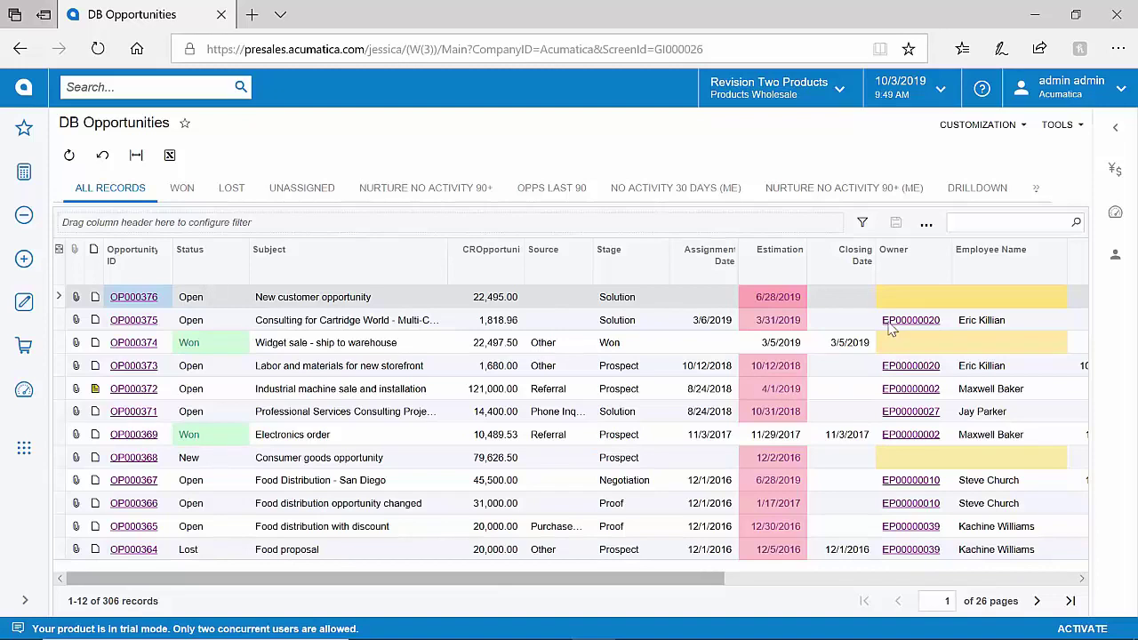
pyautogui.moveTo(778, 271)
pyautogui.mouseDown()
pyautogui.moveTo(487, 306)
pyautogui.moveTo(285, 285)
pyautogui.mouseUp()
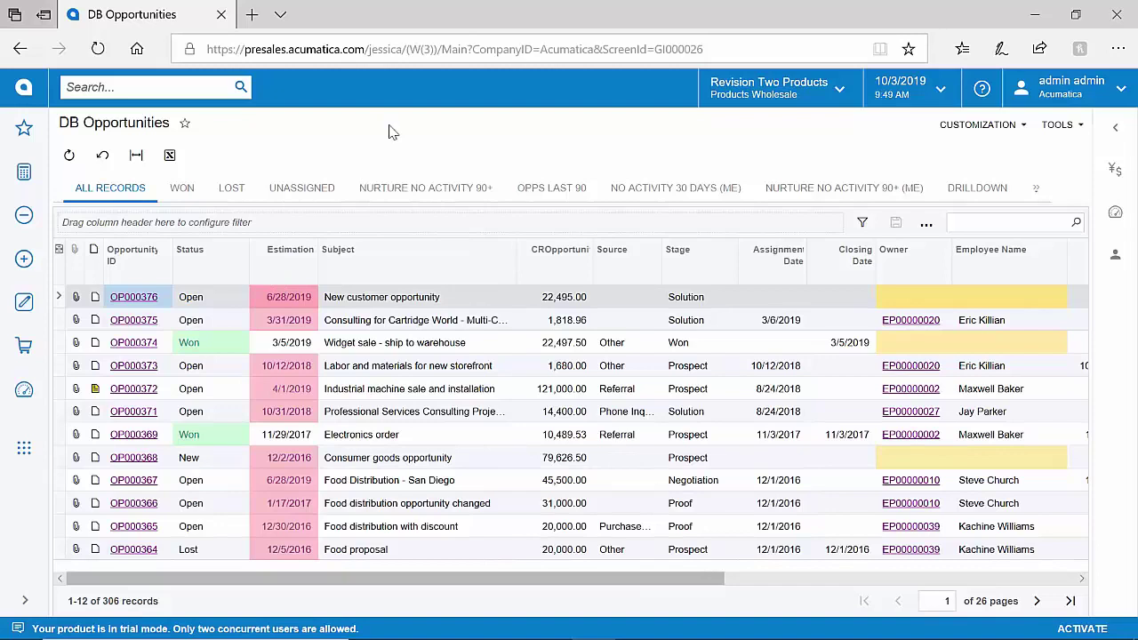
# Filter the Stage column to show only Solution opportunities
pyautogui.click(722, 281)
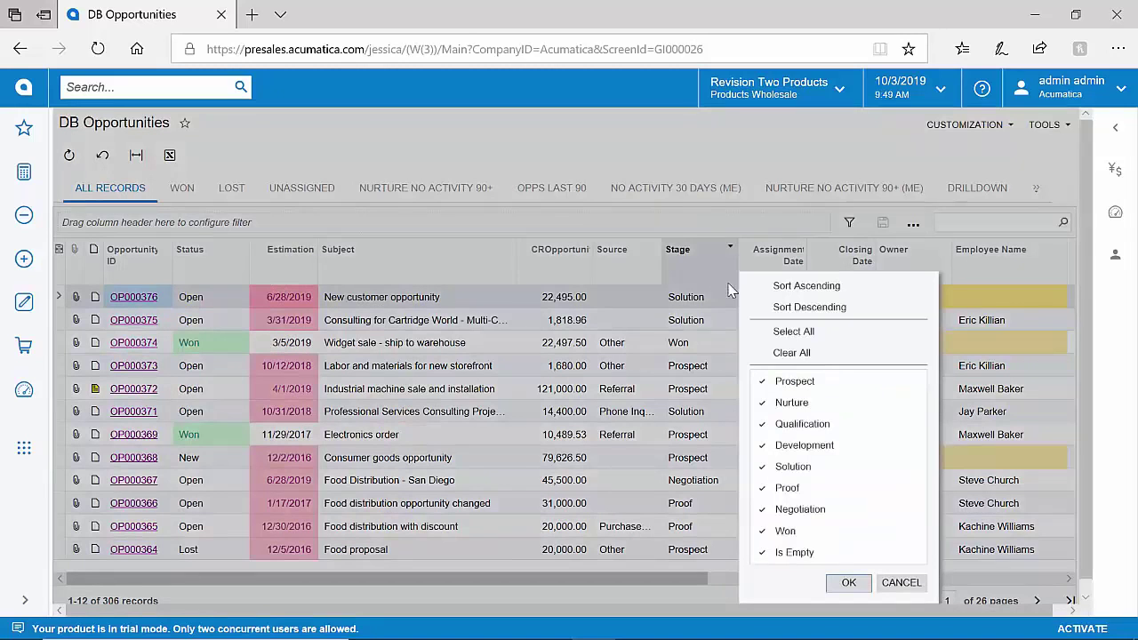
pyautogui.click(791, 356)
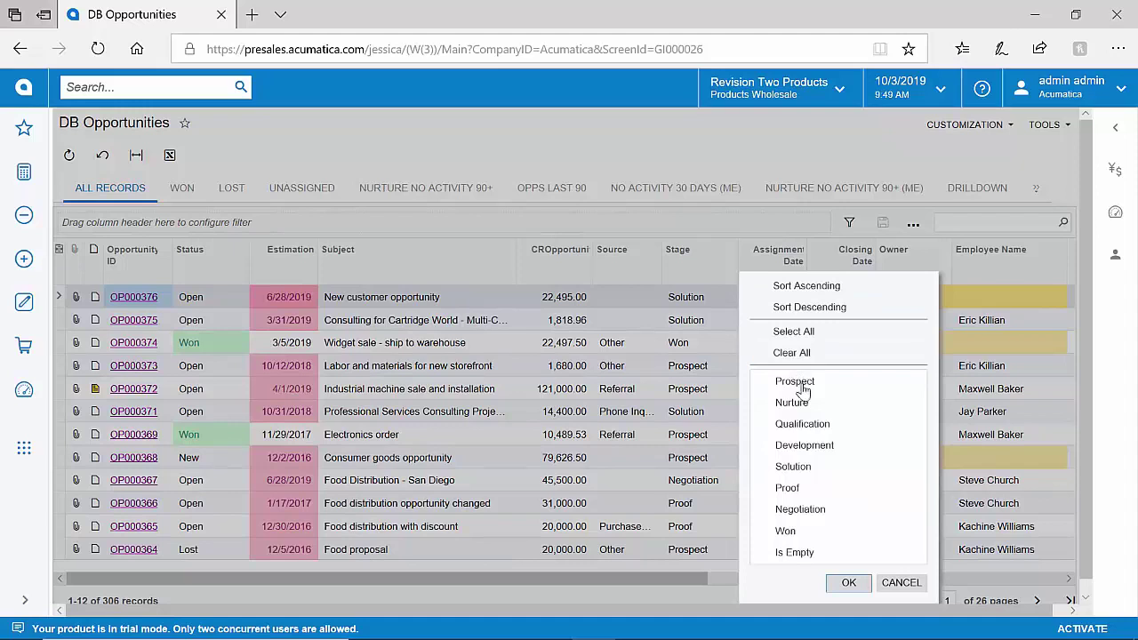
pyautogui.click(823, 468)
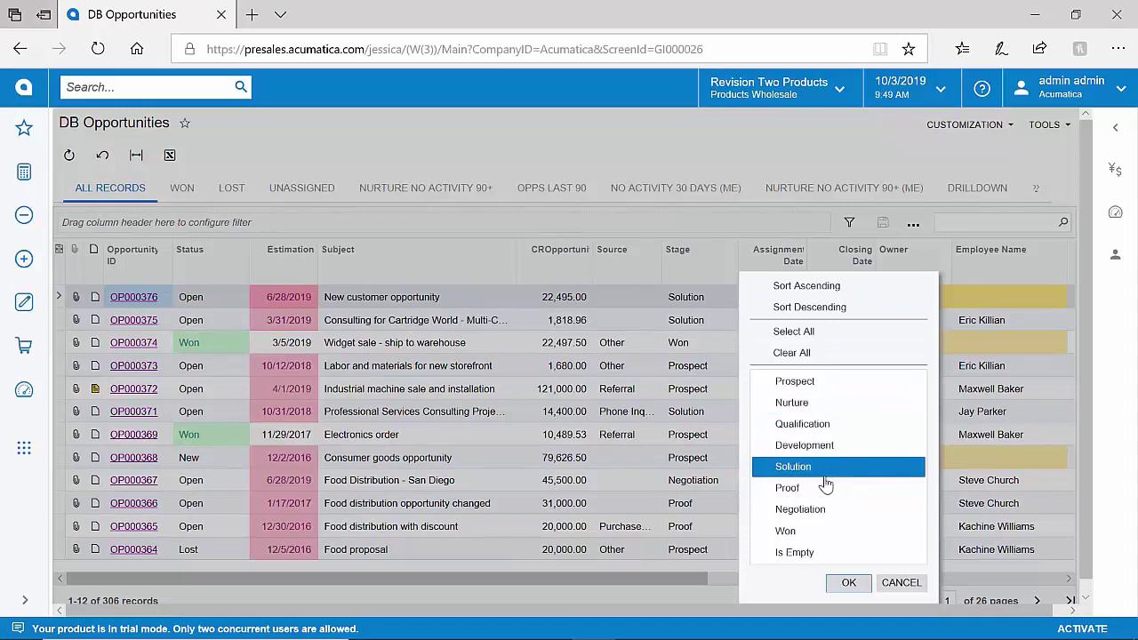
pyautogui.click(849, 583)
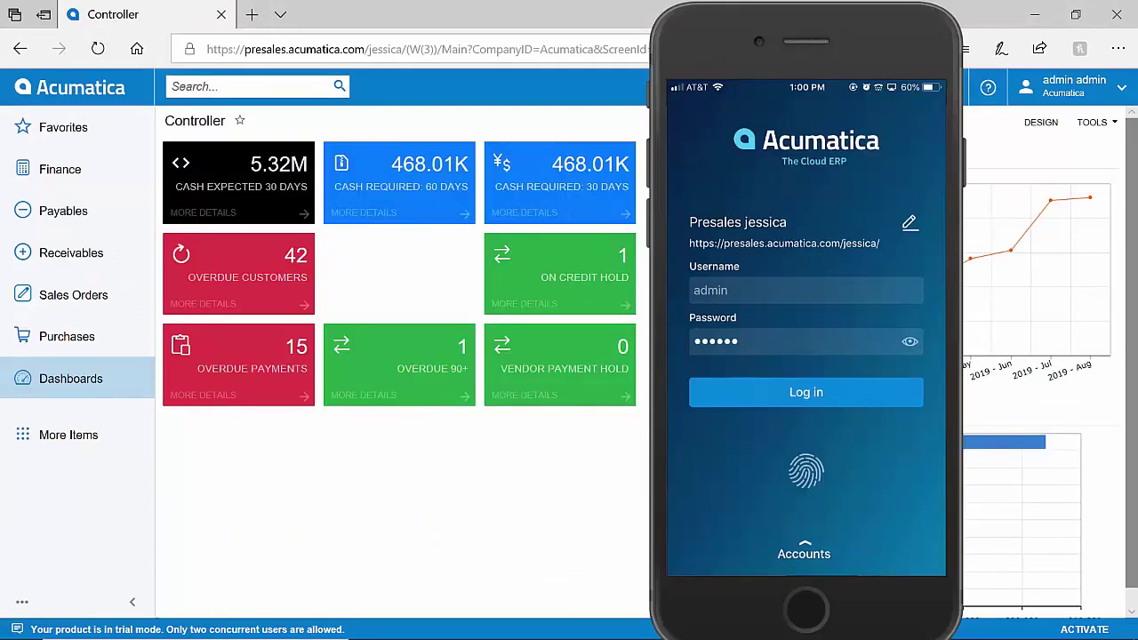
# In the mobile app, open appointment 003389-1 for Westwood Manor and view its location on a map
pyautogui.moveTo(779, 327)
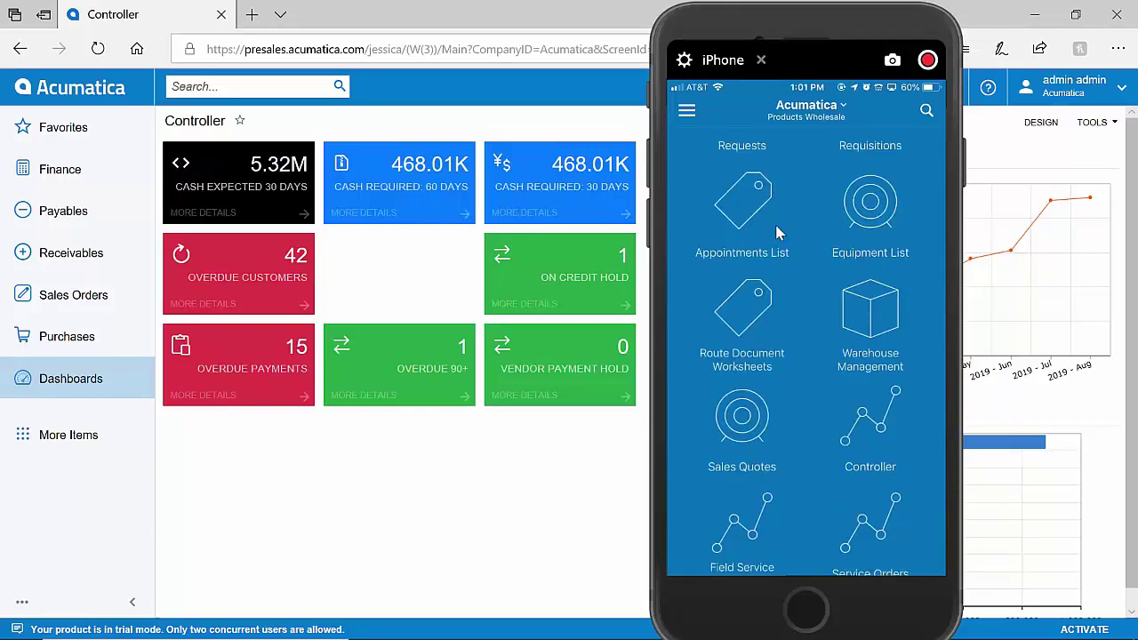
pyautogui.click(776, 233)
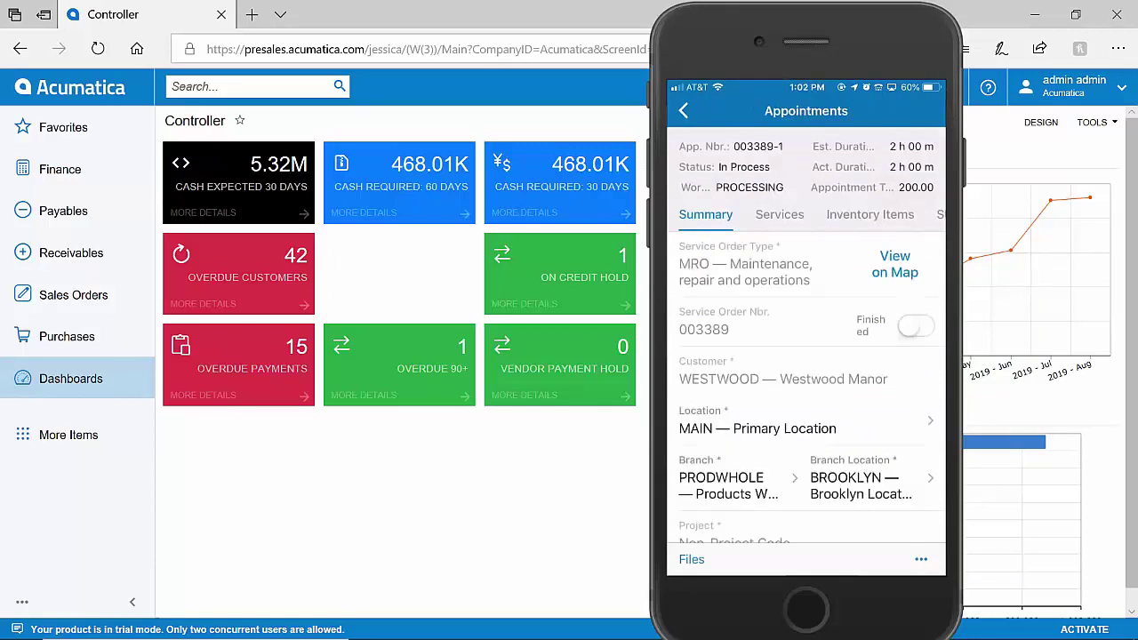
pyautogui.click(895, 274)
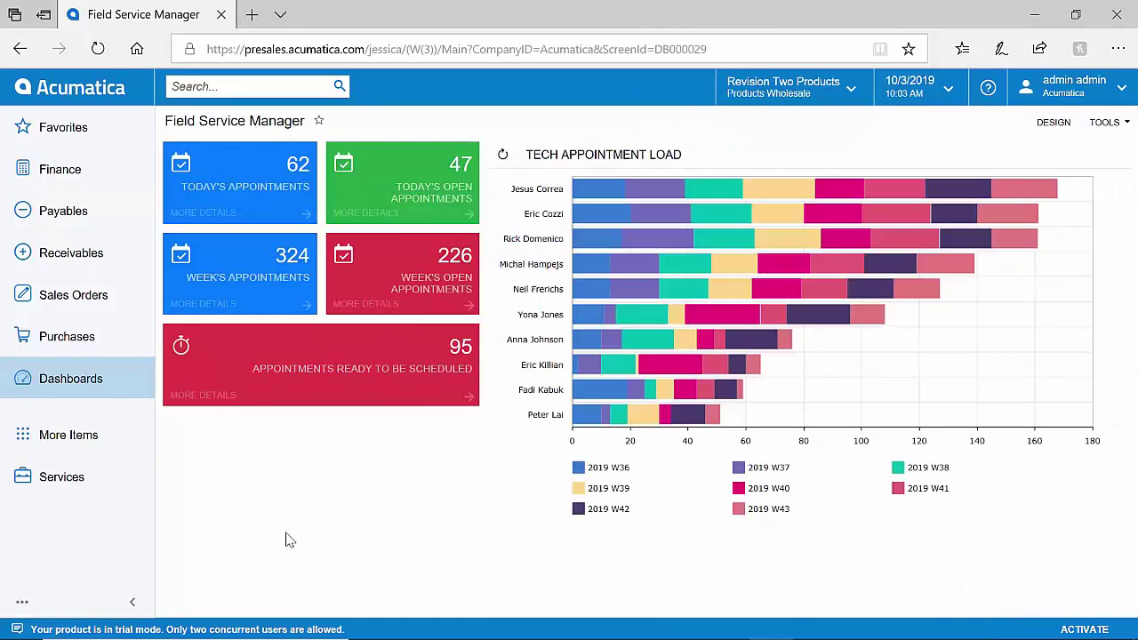
# Search today's open appointments for 3389, open 003389-1 and view its attached signature file
pyautogui.click(455, 182)
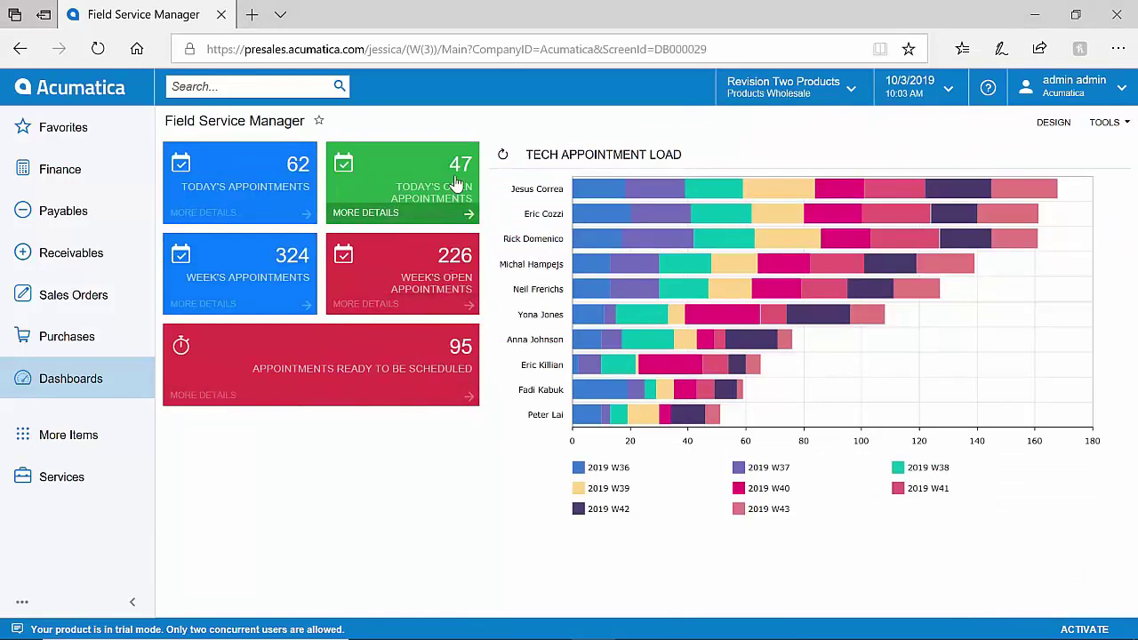
pyautogui.press('Return')
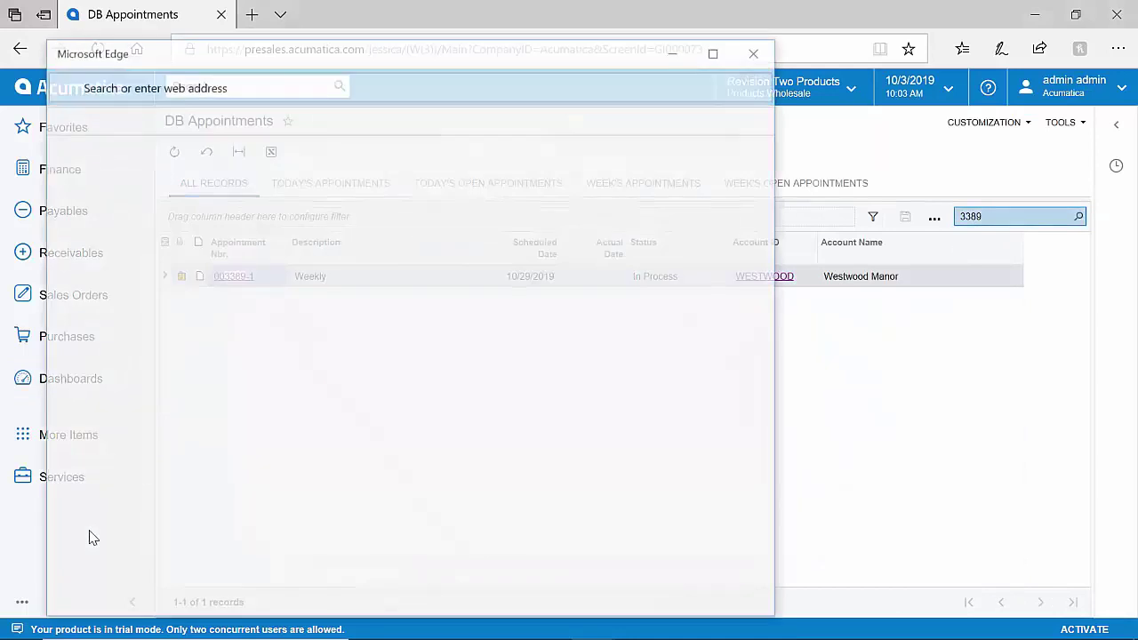
pyautogui.click(713, 49)
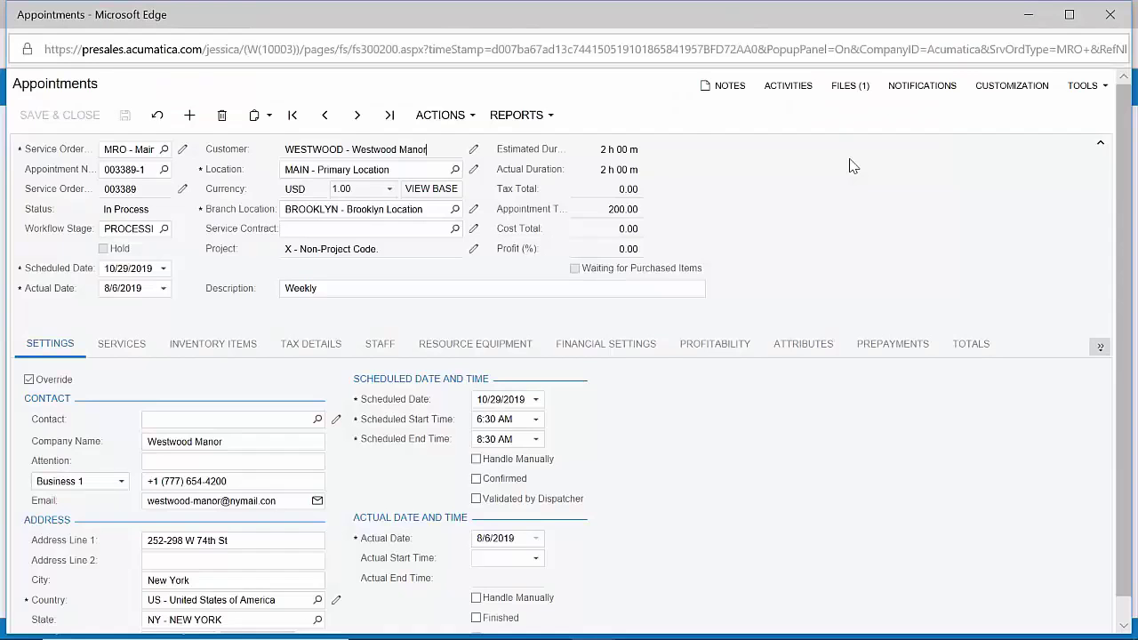
pyautogui.click(849, 96)
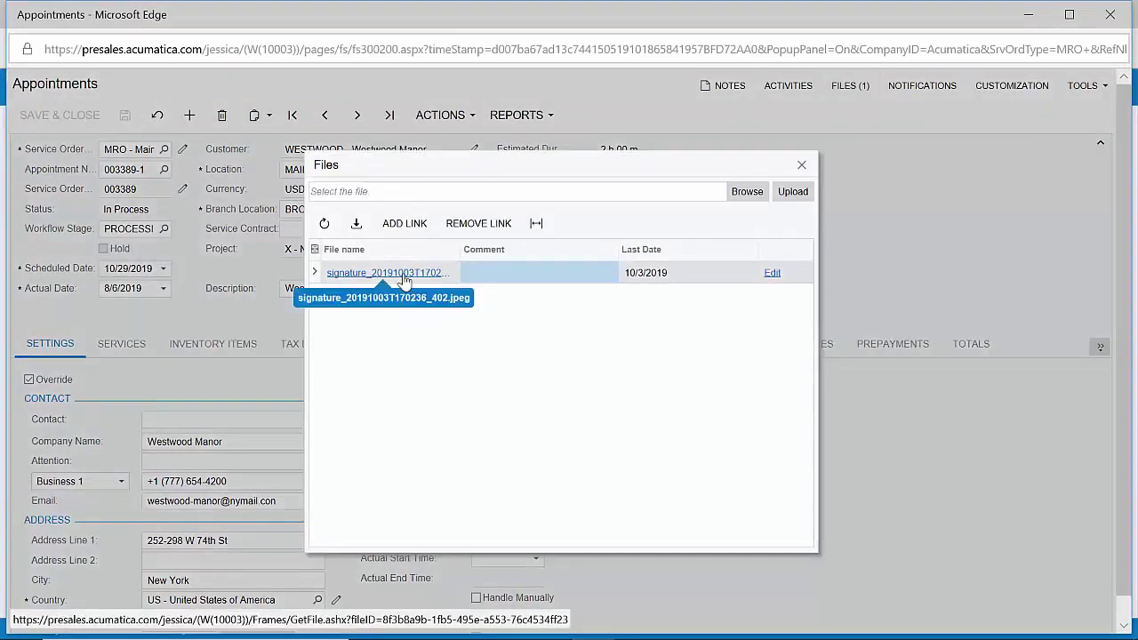
pyautogui.click(403, 280)
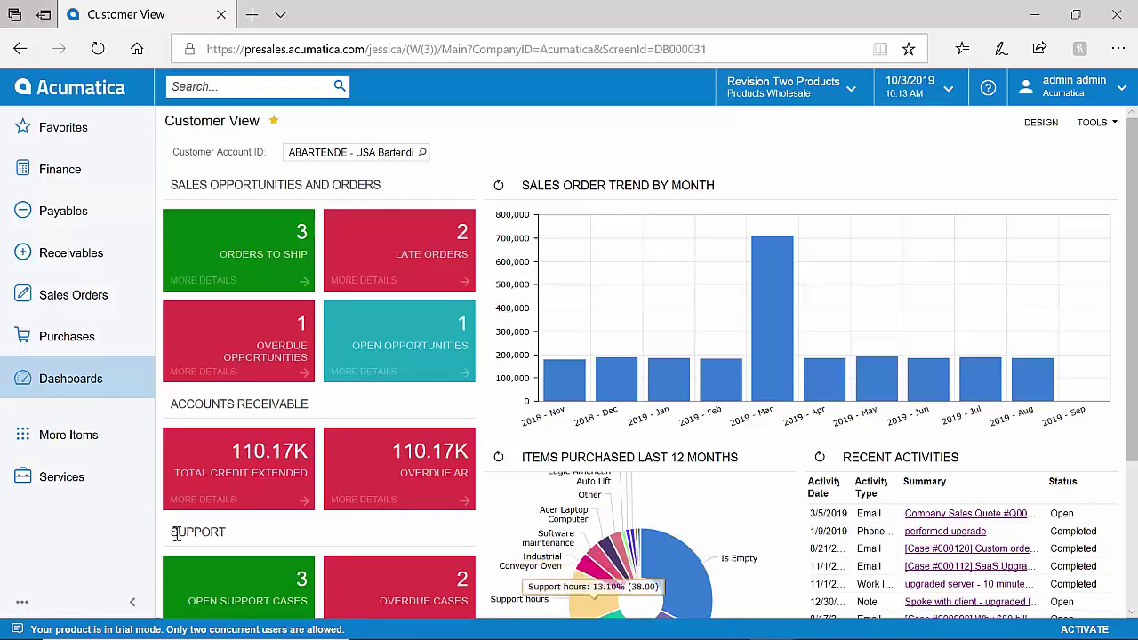
# Create a new sales order for customer USA Bartending School (ABARTENDE), dismissing its payment note
pyautogui.click(82, 317)
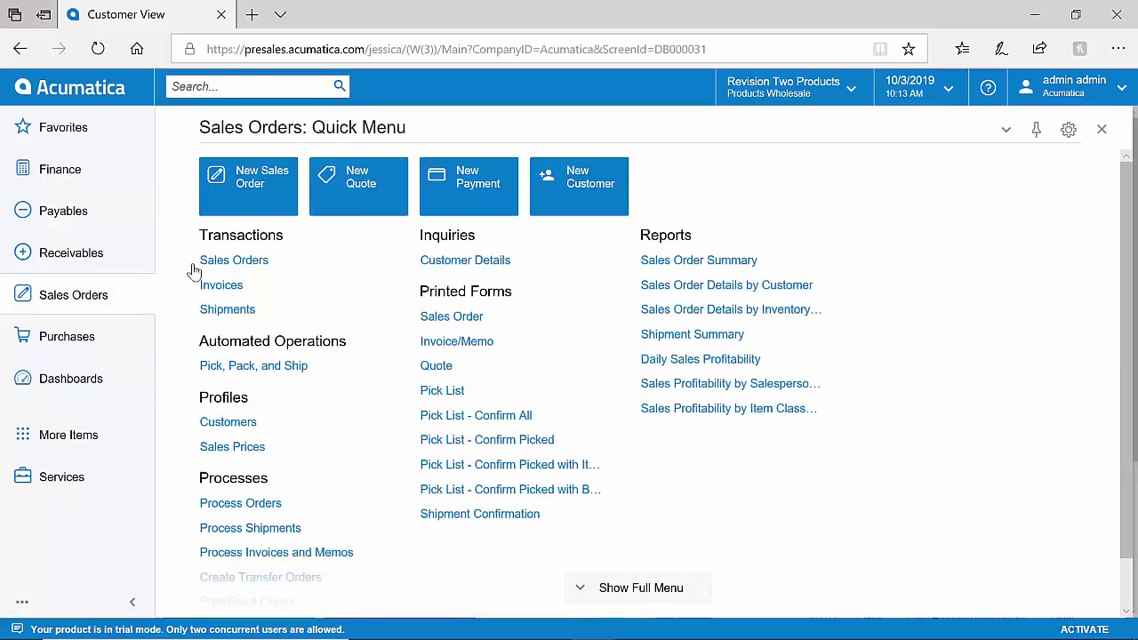
pyautogui.click(247, 207)
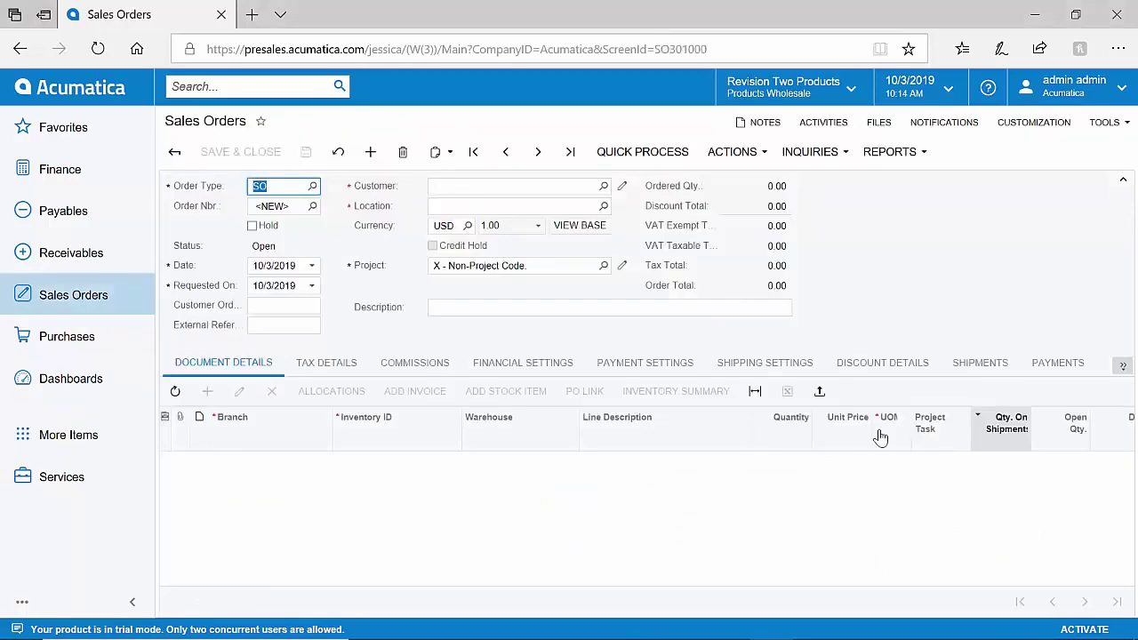
pyautogui.click(453, 186)
pyautogui.write('abar')
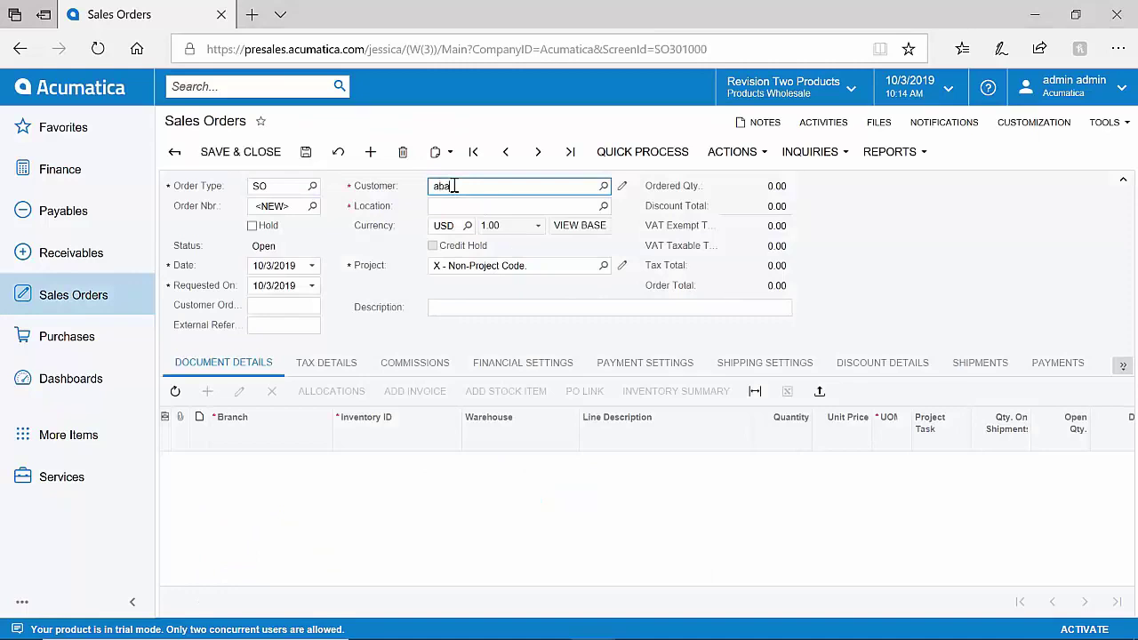
pyautogui.click(453, 203)
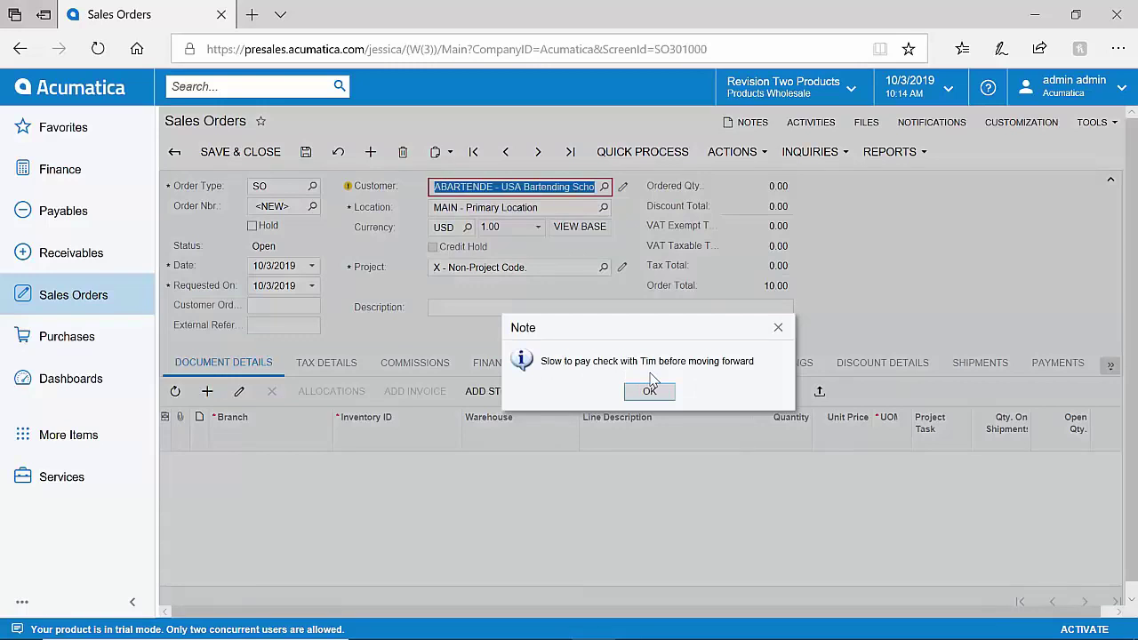
pyautogui.click(648, 391)
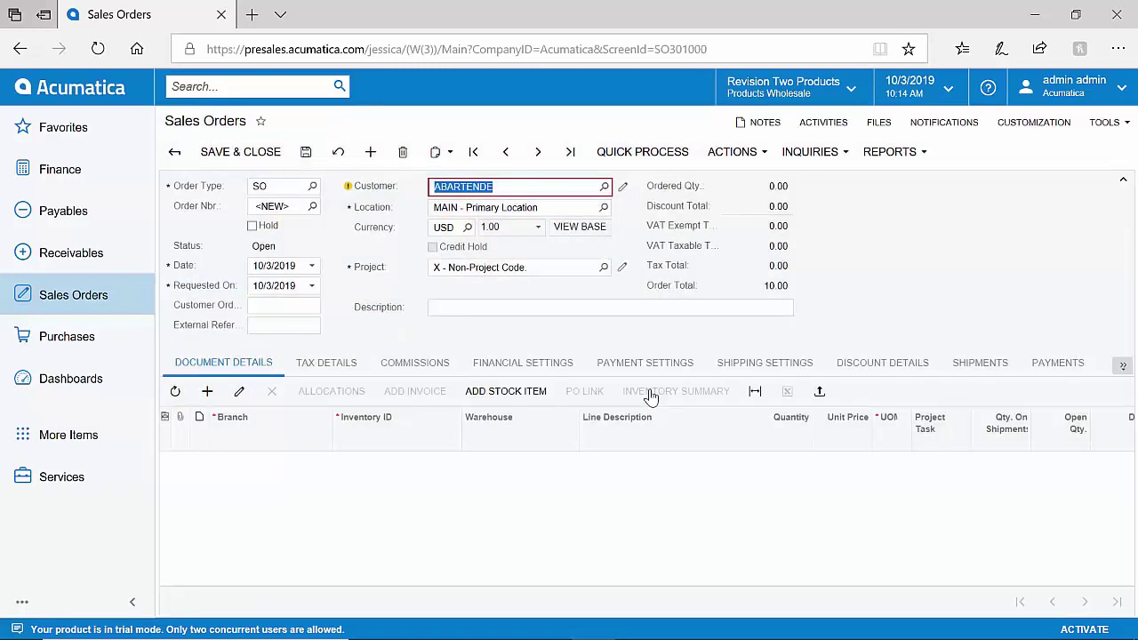
# Add one Acer Laptop Computer at 500.00 from items sold since July 2, 2015
pyautogui.click(504, 393)
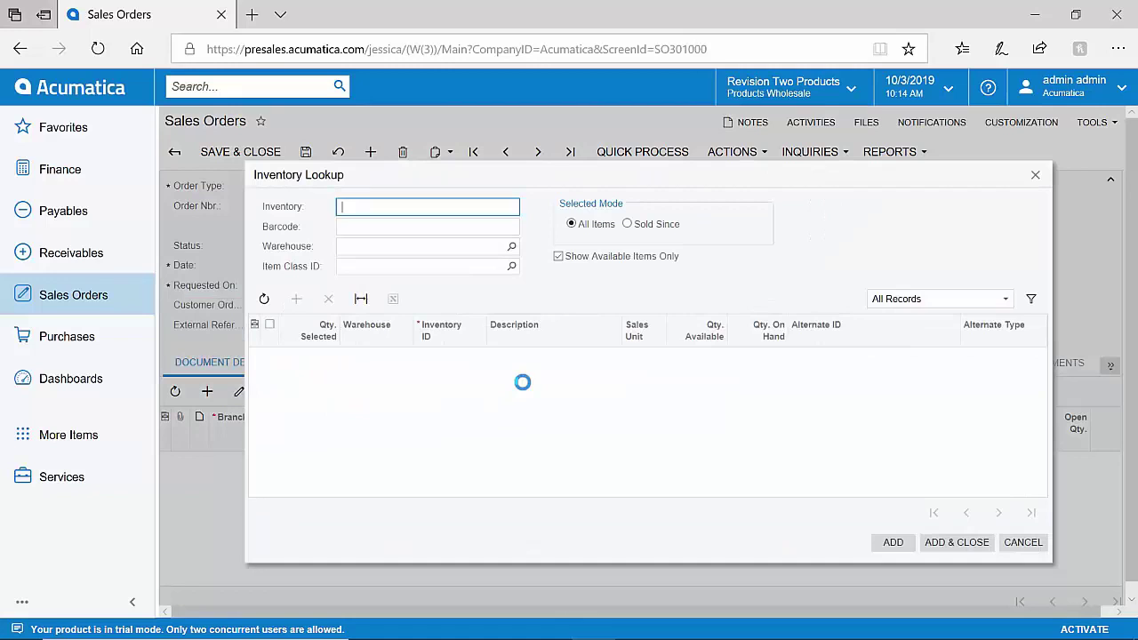
pyautogui.click(627, 224)
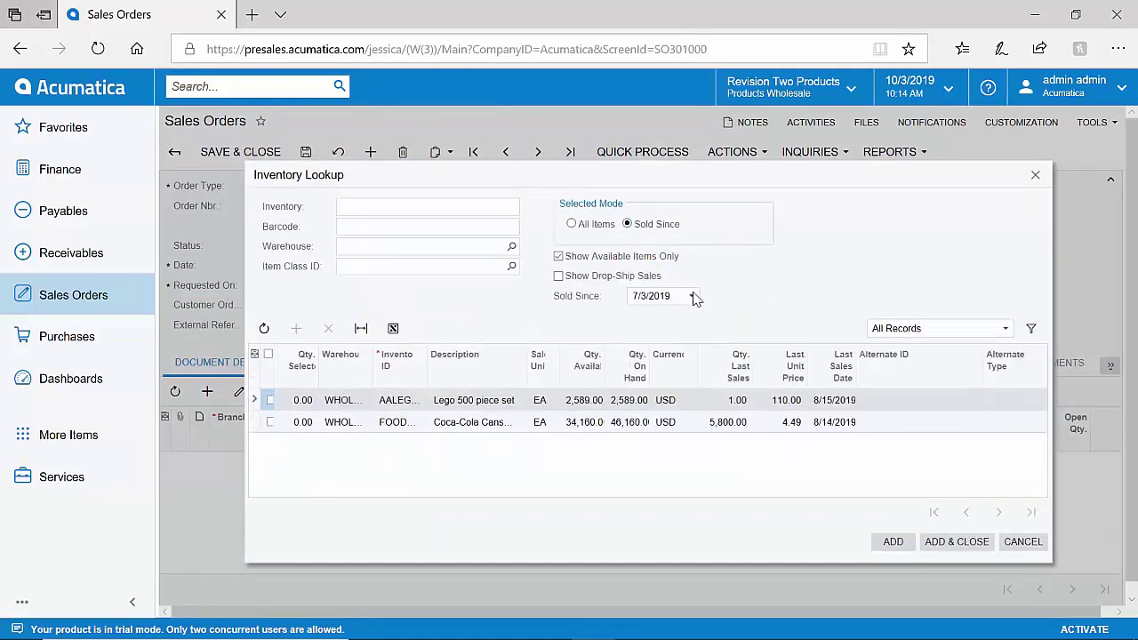
pyautogui.click(694, 297)
pyautogui.click(782, 316)
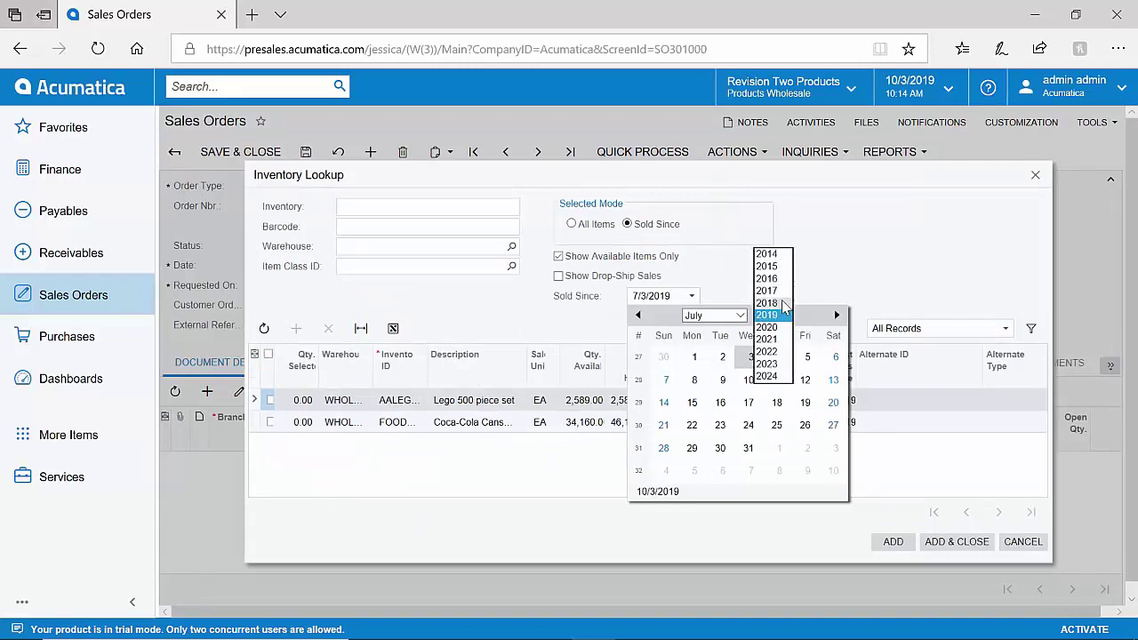
pyautogui.click(767, 273)
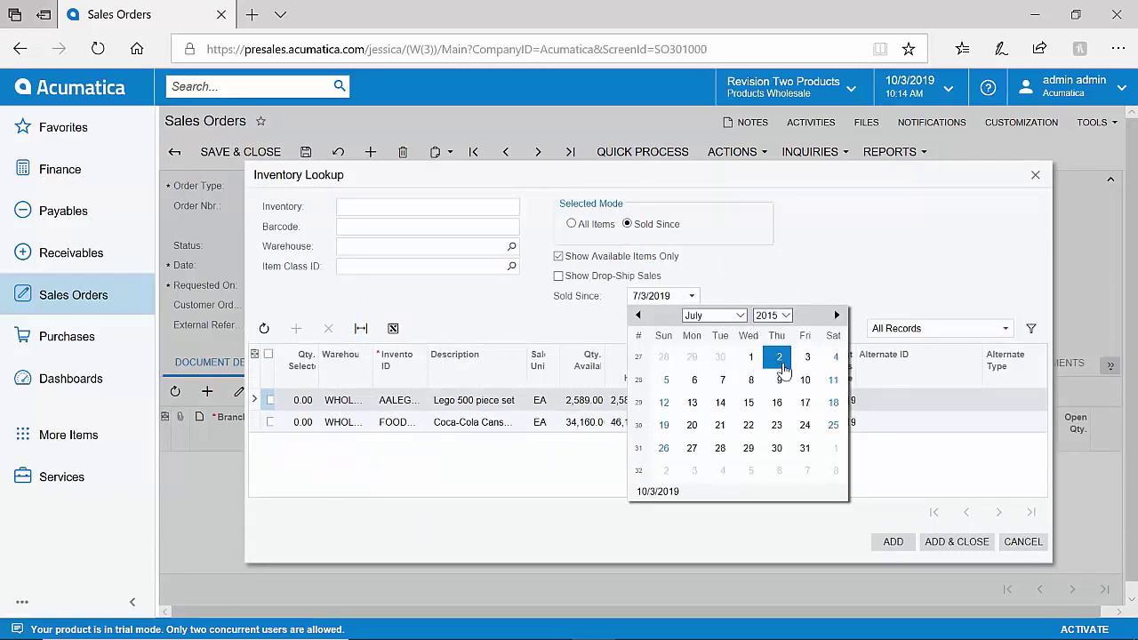
pyautogui.click(776, 356)
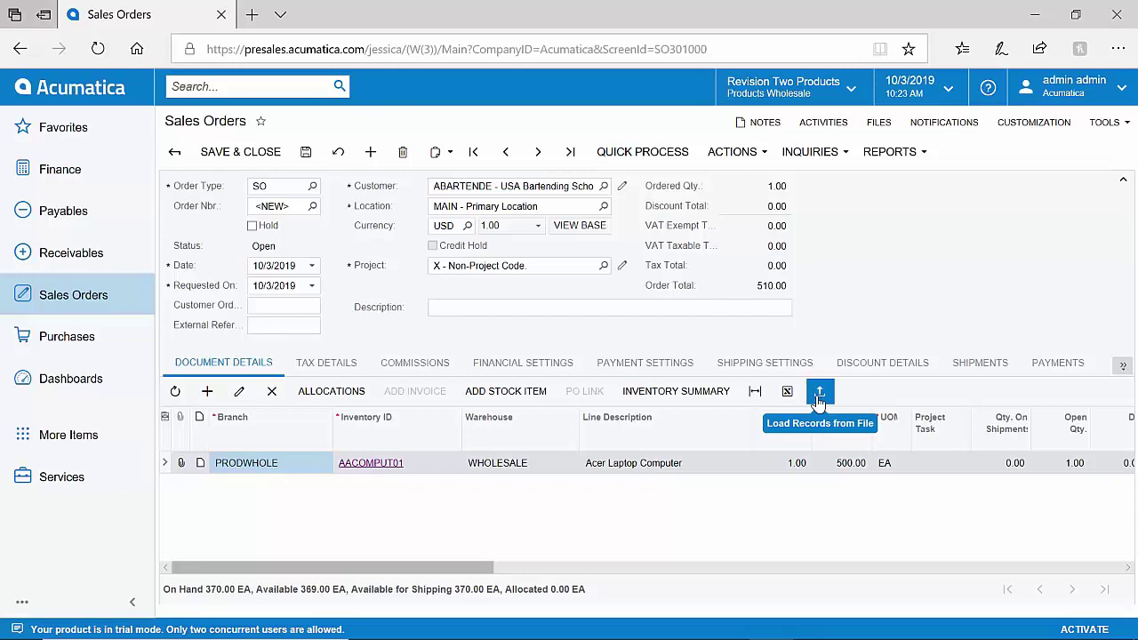
pyautogui.click(773, 365)
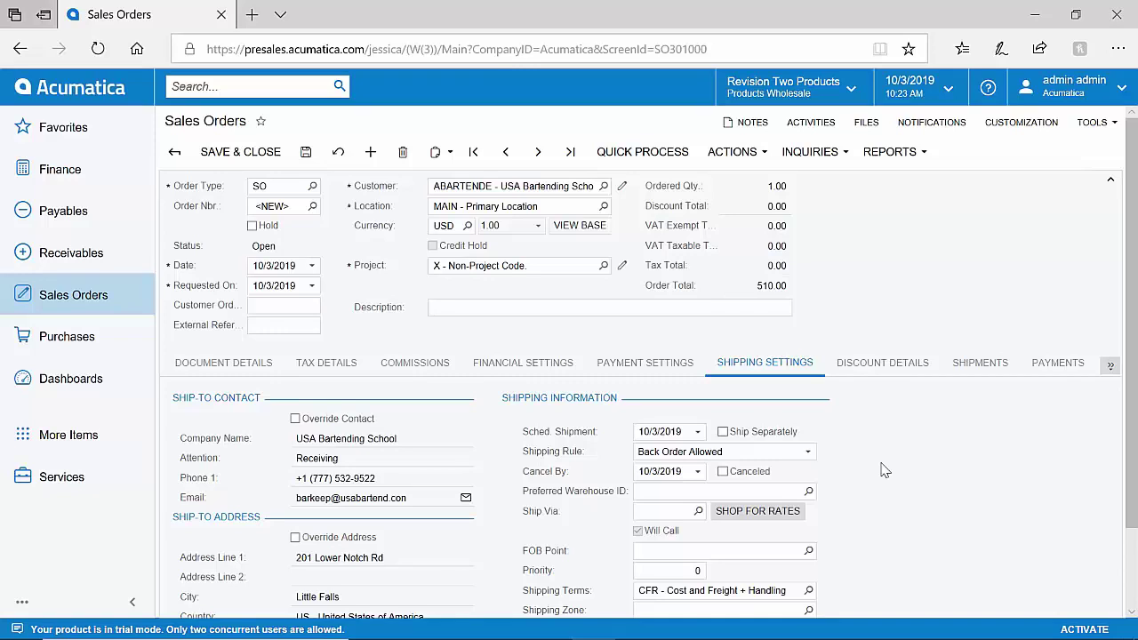
# Refresh carrier rates and apply FedEx Ground, bringing the total to 526.24, then open the Payment Method lookup
pyautogui.click(763, 522)
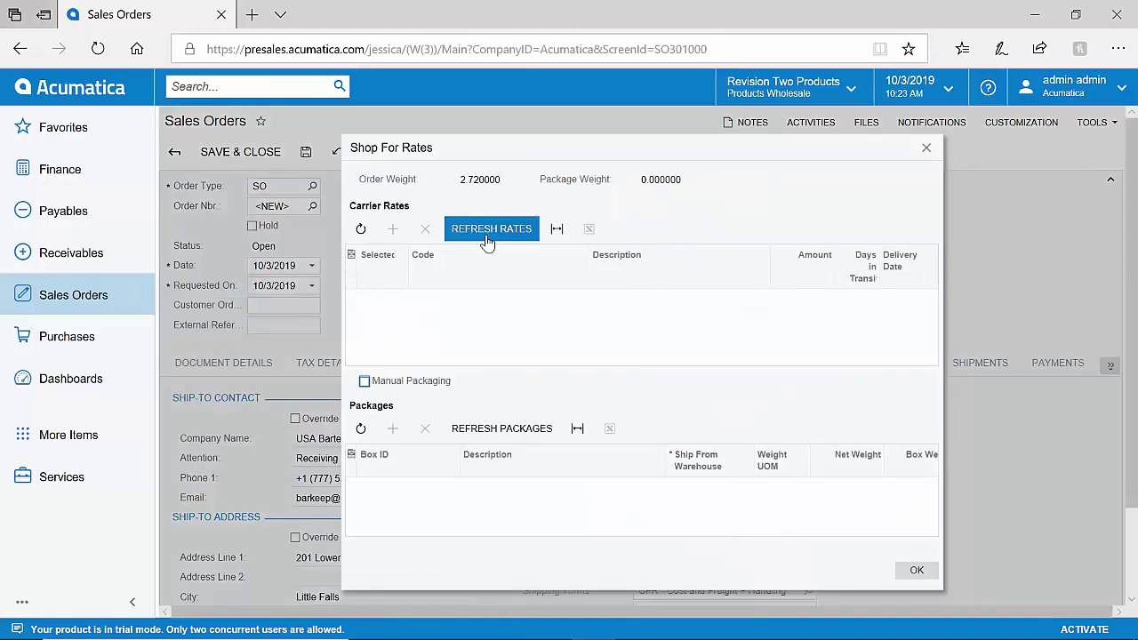
pyautogui.click(487, 242)
pyautogui.scroll(-1, 761, 336)
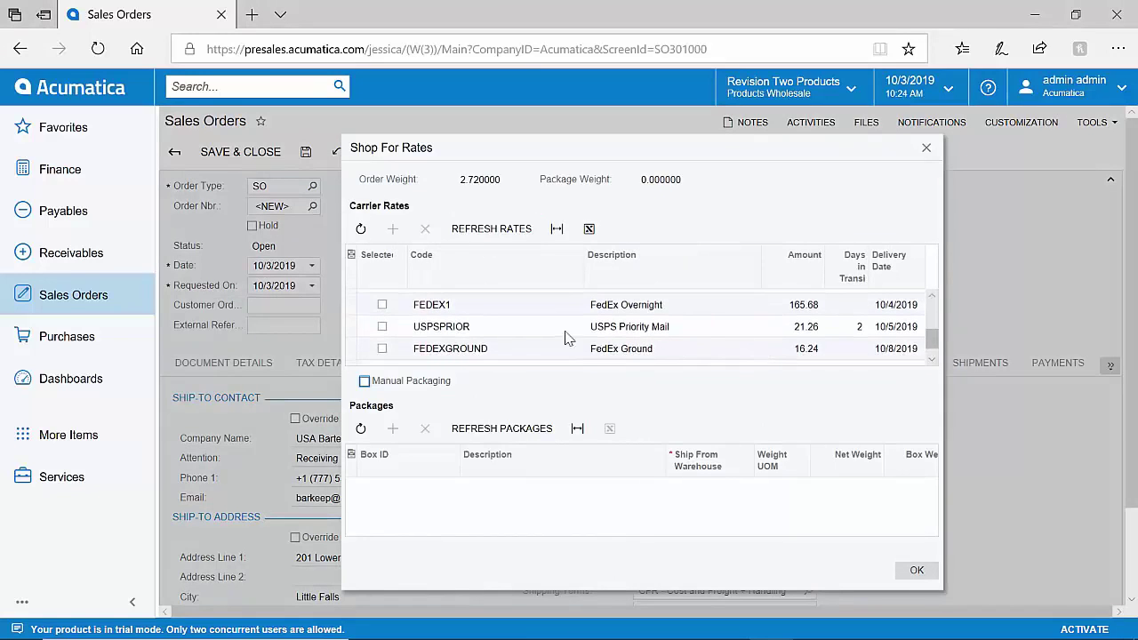
pyautogui.click(383, 349)
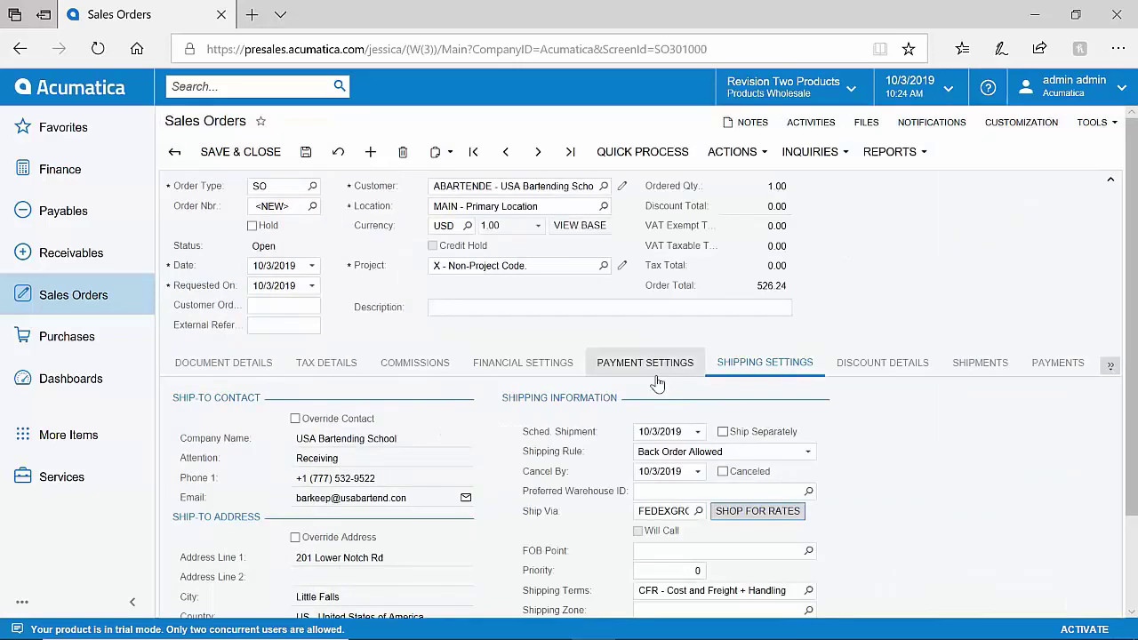
pyautogui.click(655, 383)
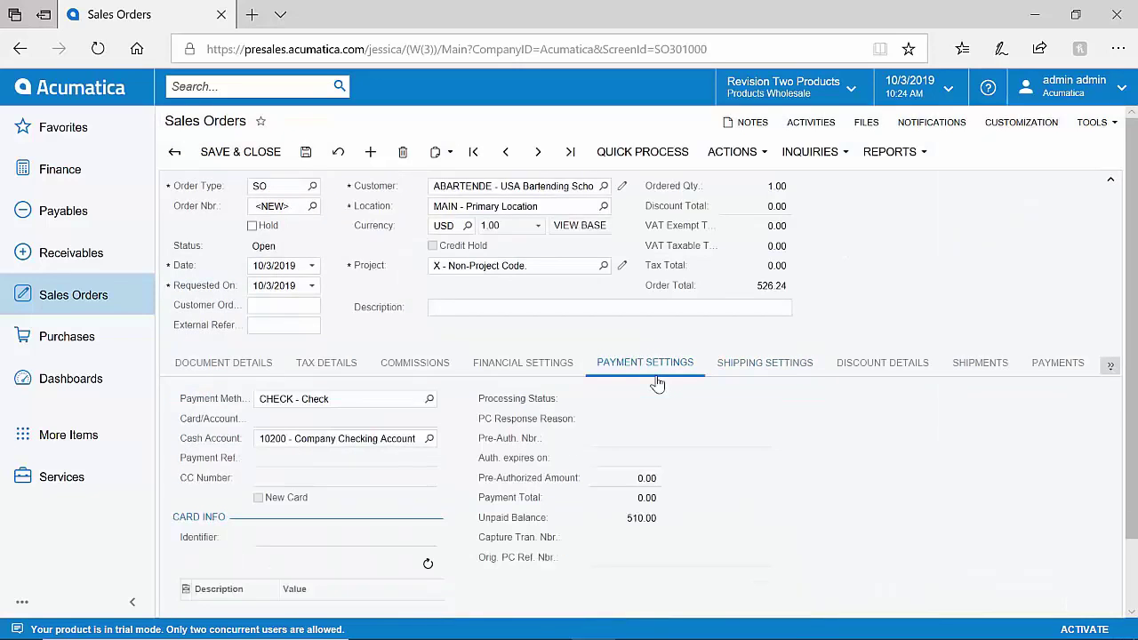
pyautogui.click(428, 398)
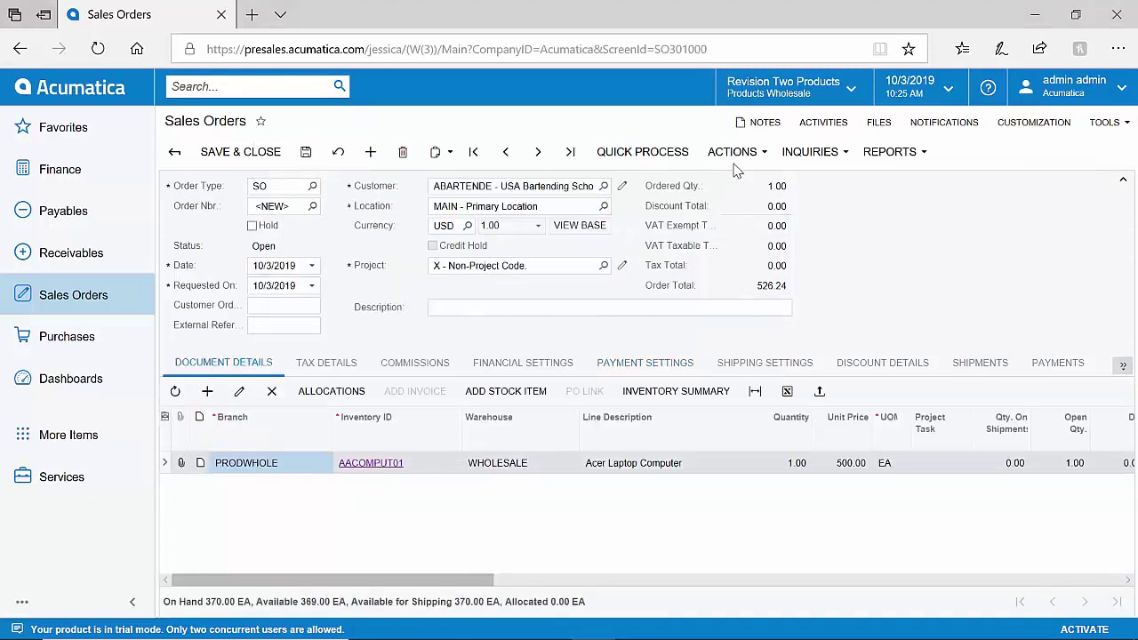
# Keep Check as the payment method and open the order's Actions menu
pyautogui.click(733, 152)
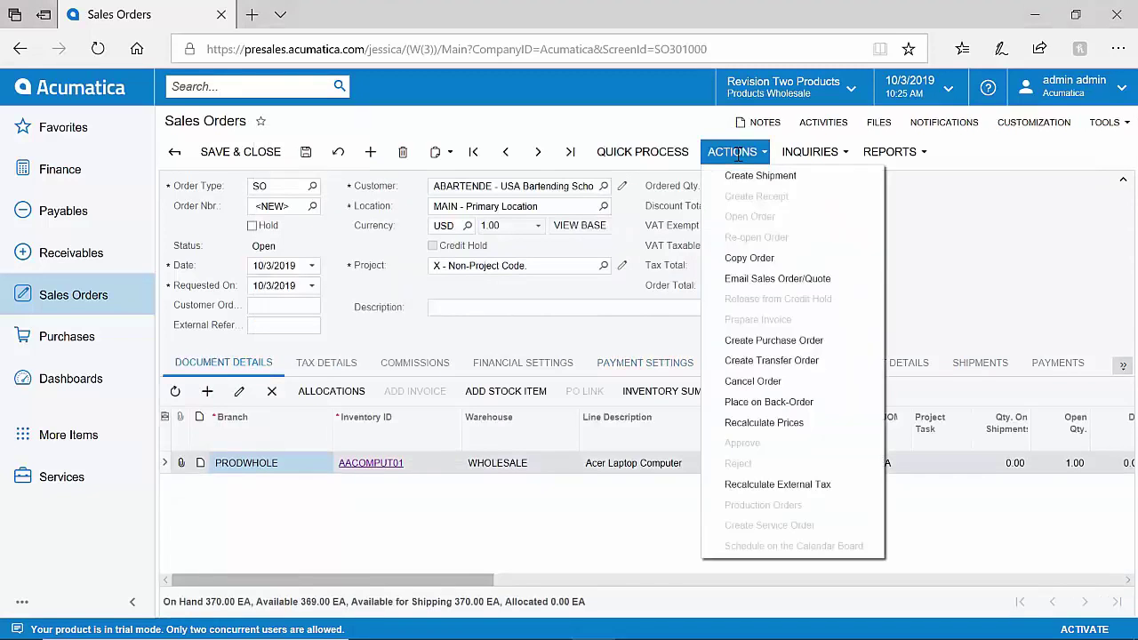
# Email the sales order to the customer and review the logged activity and Add Activity options
pyautogui.click(775, 279)
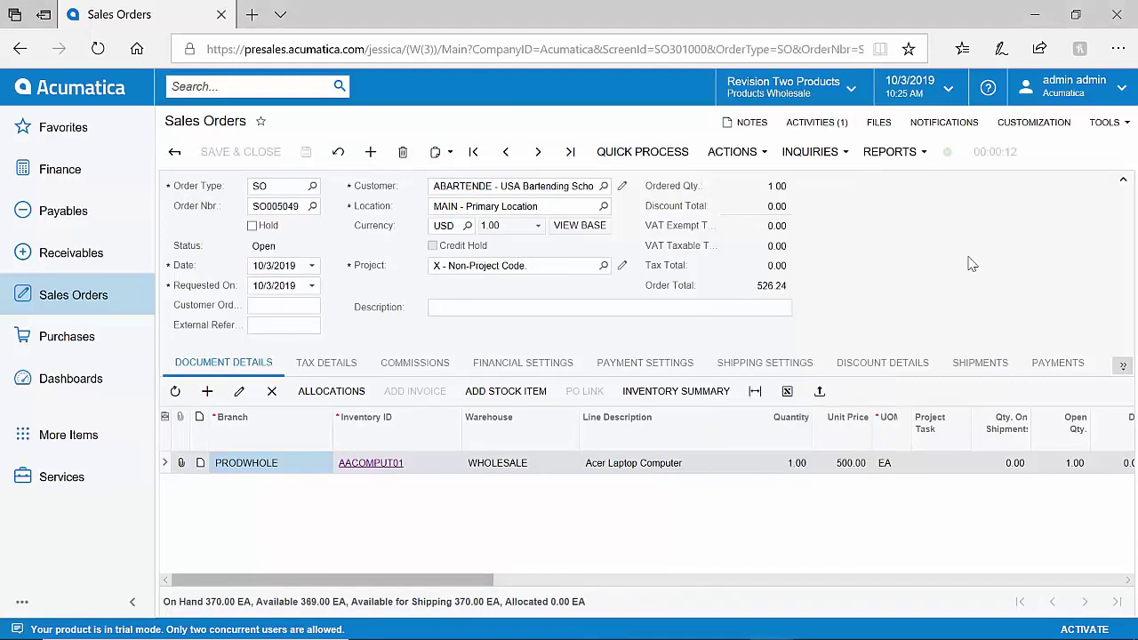
pyautogui.click(806, 129)
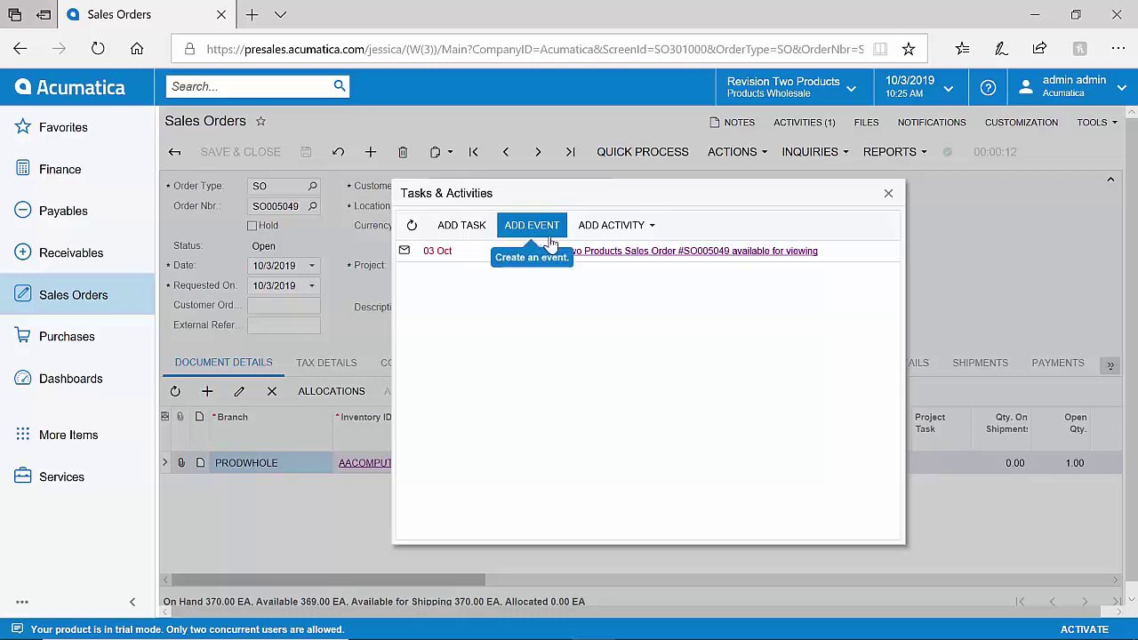
pyautogui.click(613, 225)
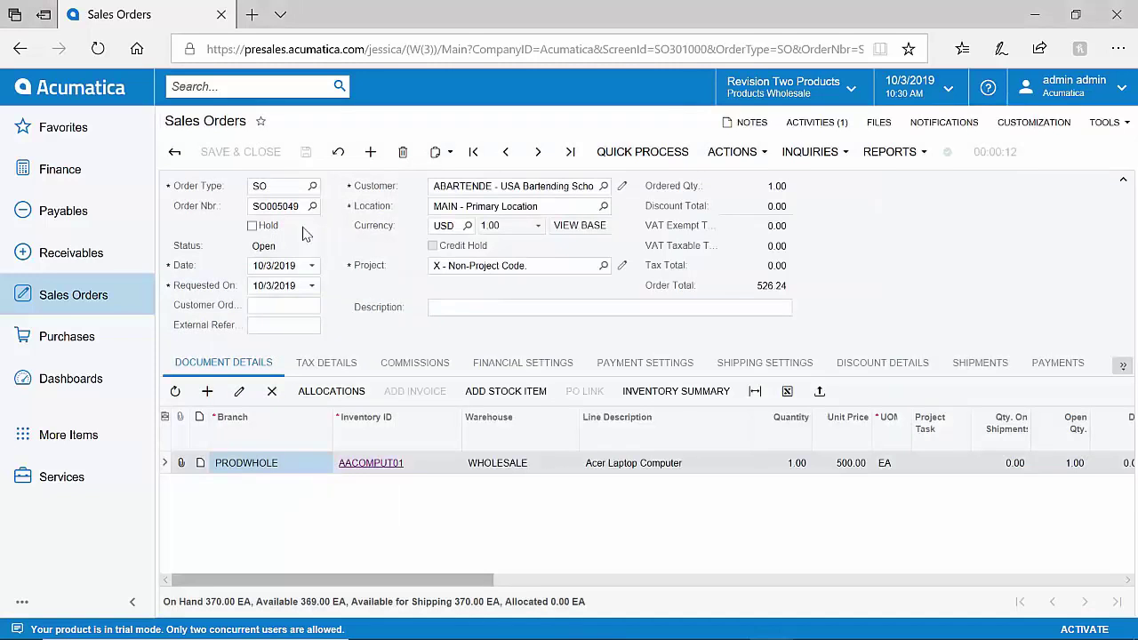
pyautogui.click(289, 207)
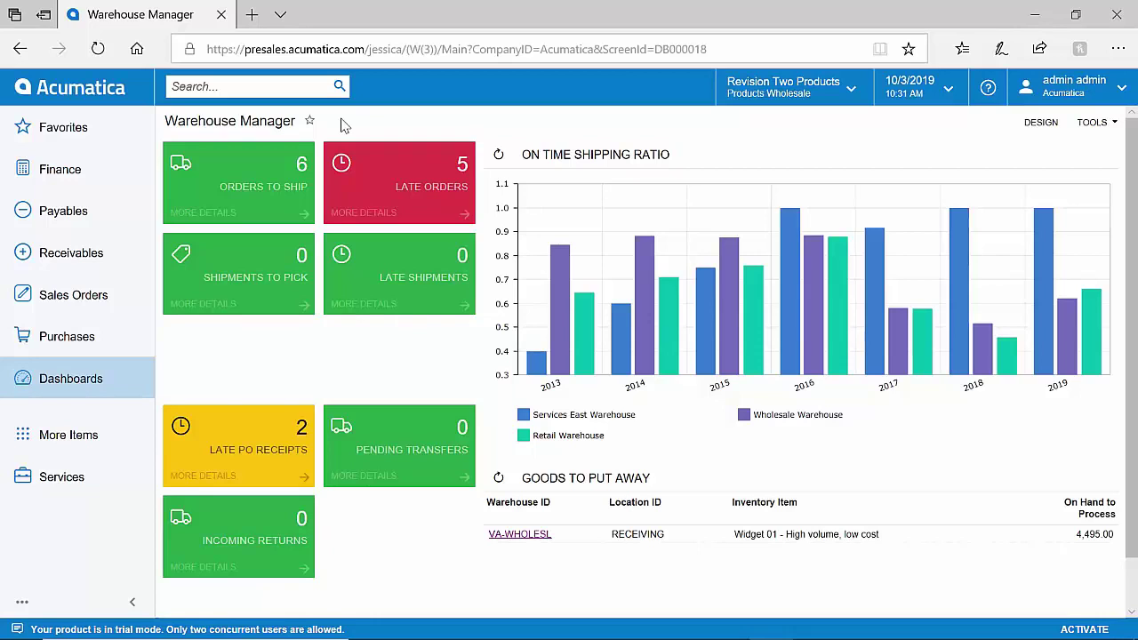
# Open the Orders to Ship list, which now shows order SO005049 for USA Bartending School
pyautogui.click(300, 181)
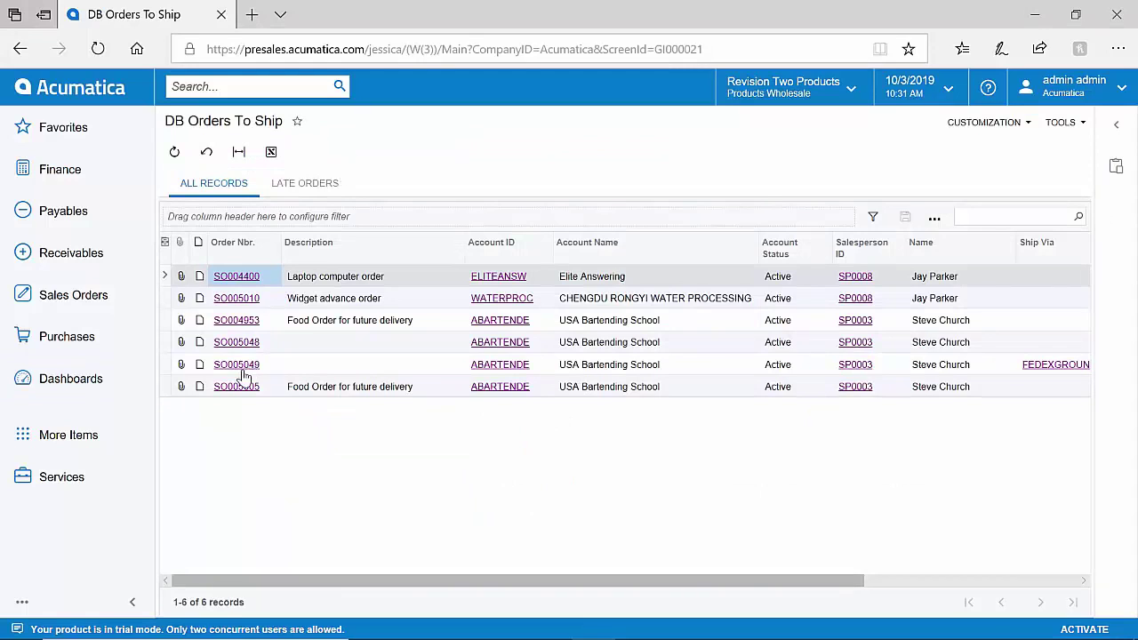
# Create shipment 002644 from order SO005049 and print its pick list
pyautogui.click(242, 372)
pyautogui.click(238, 365)
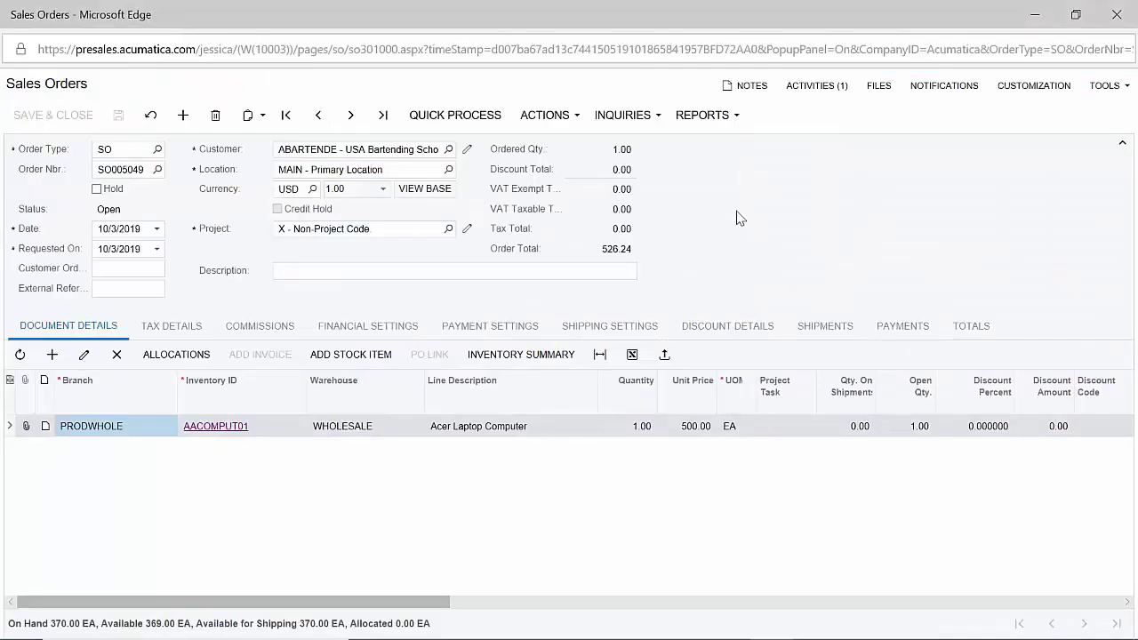
pyautogui.click(562, 118)
pyautogui.click(570, 147)
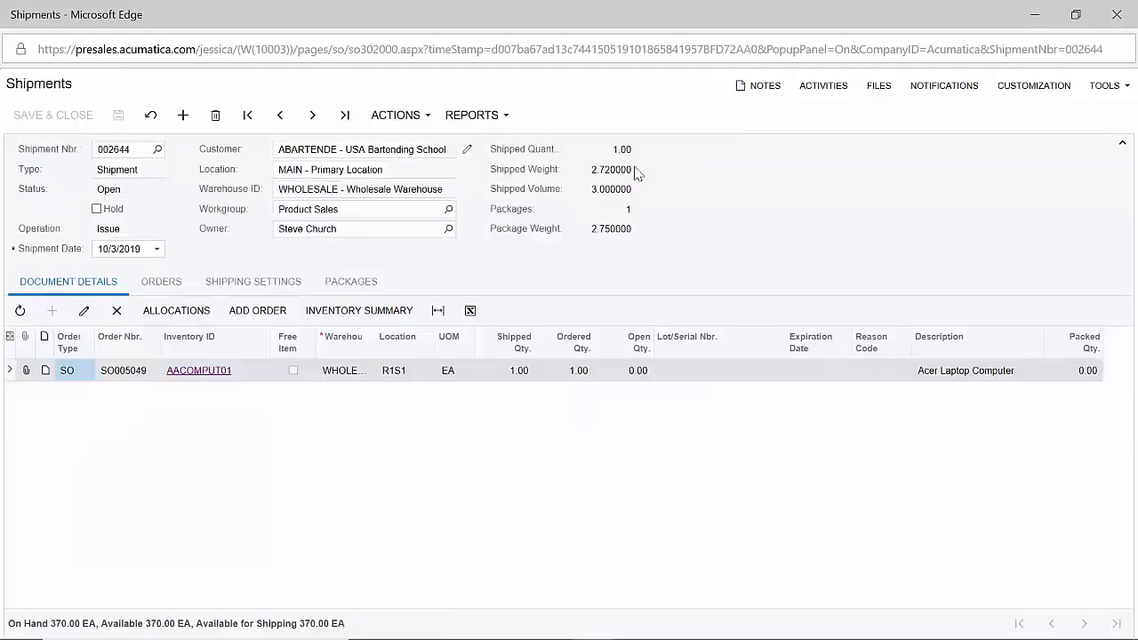
pyautogui.click(397, 117)
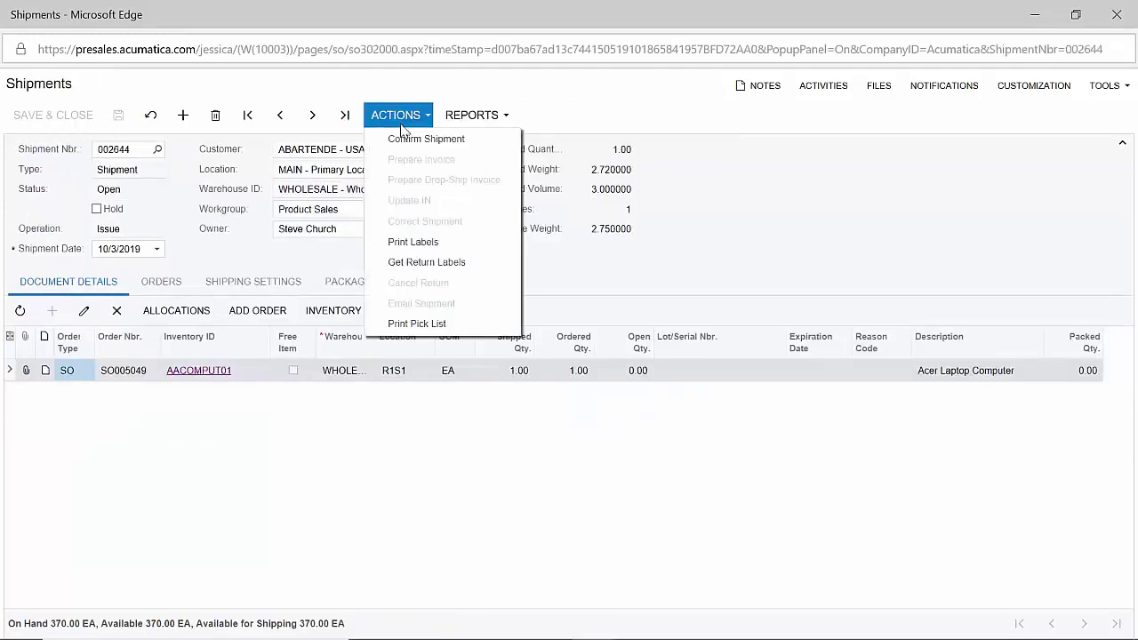
pyautogui.click(414, 324)
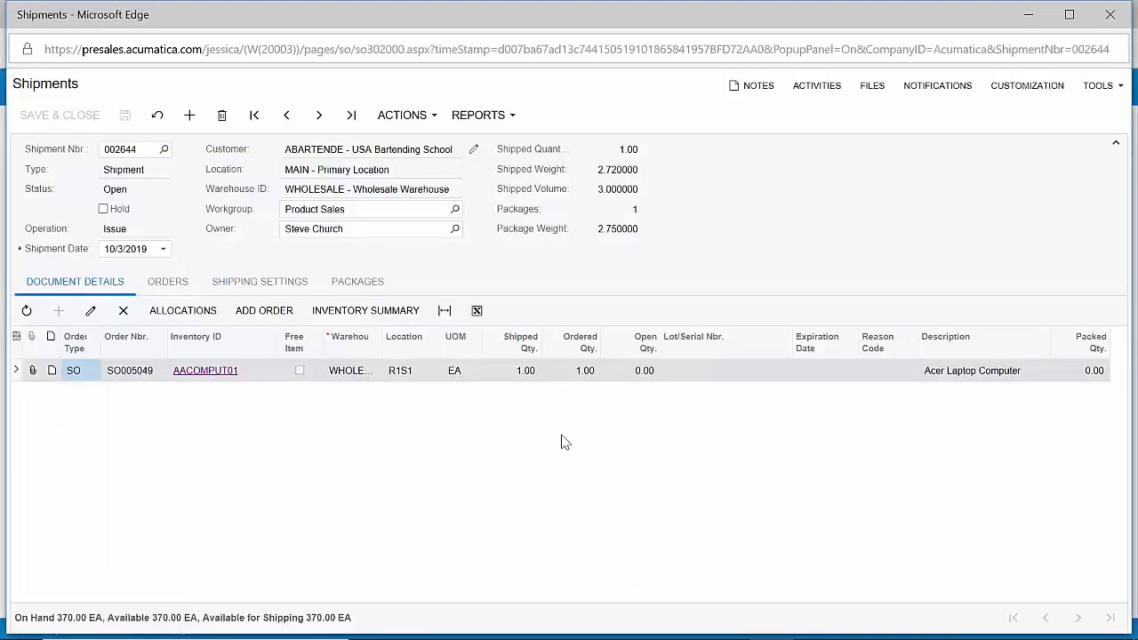
# Mark shipment 002644's package as confirmed and confirm the shipment
pyautogui.click(357, 281)
pyautogui.click(88, 370)
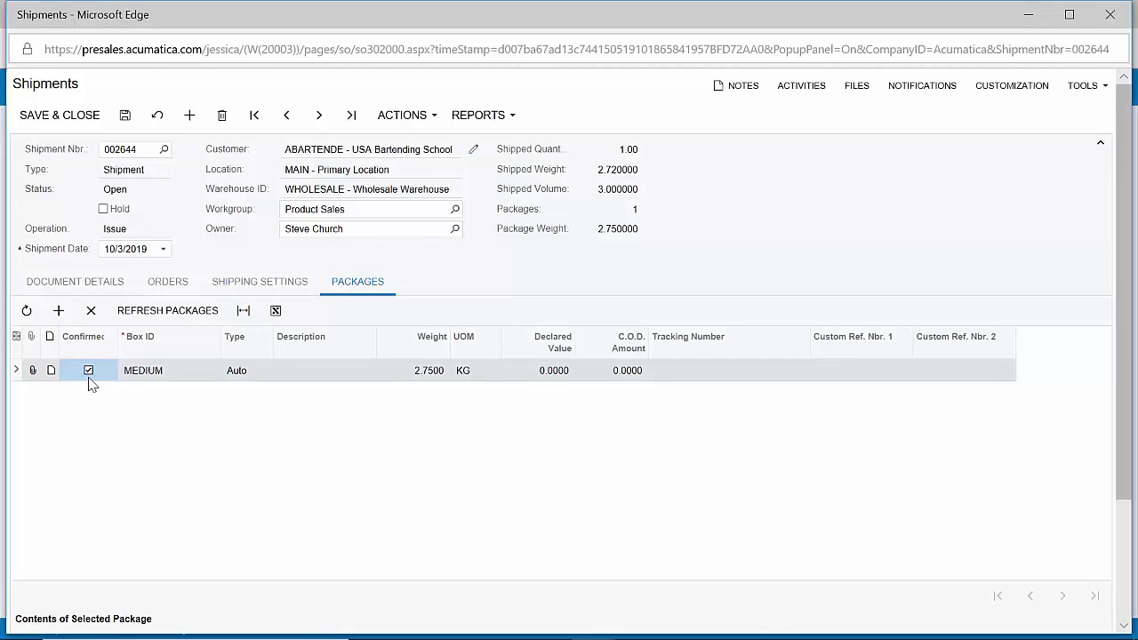
pyautogui.click(402, 115)
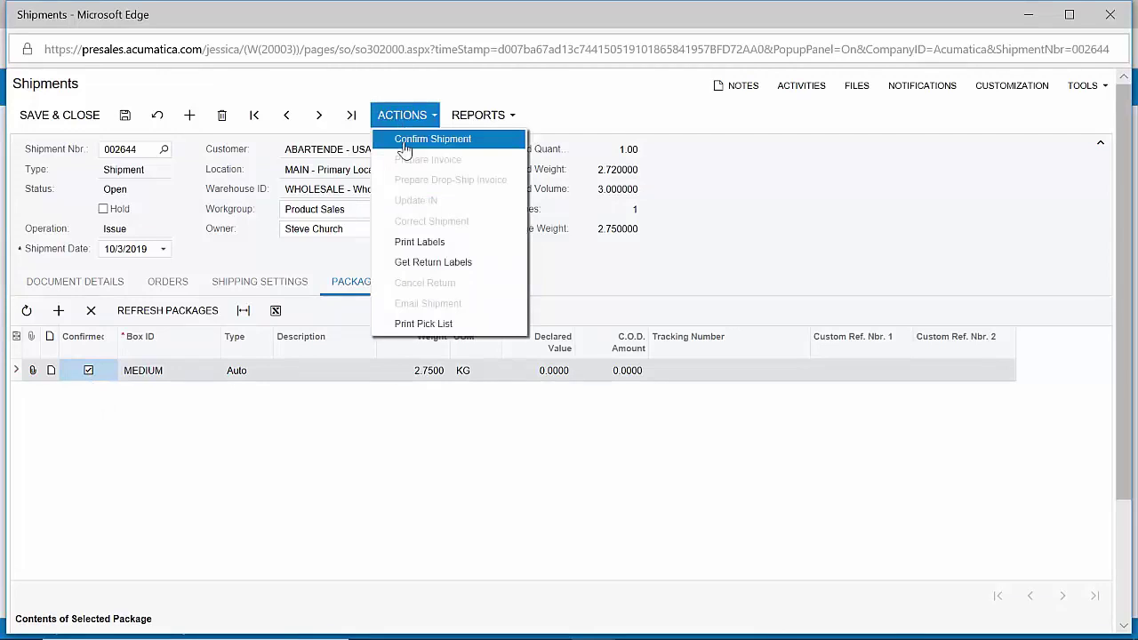
pyautogui.click(402, 143)
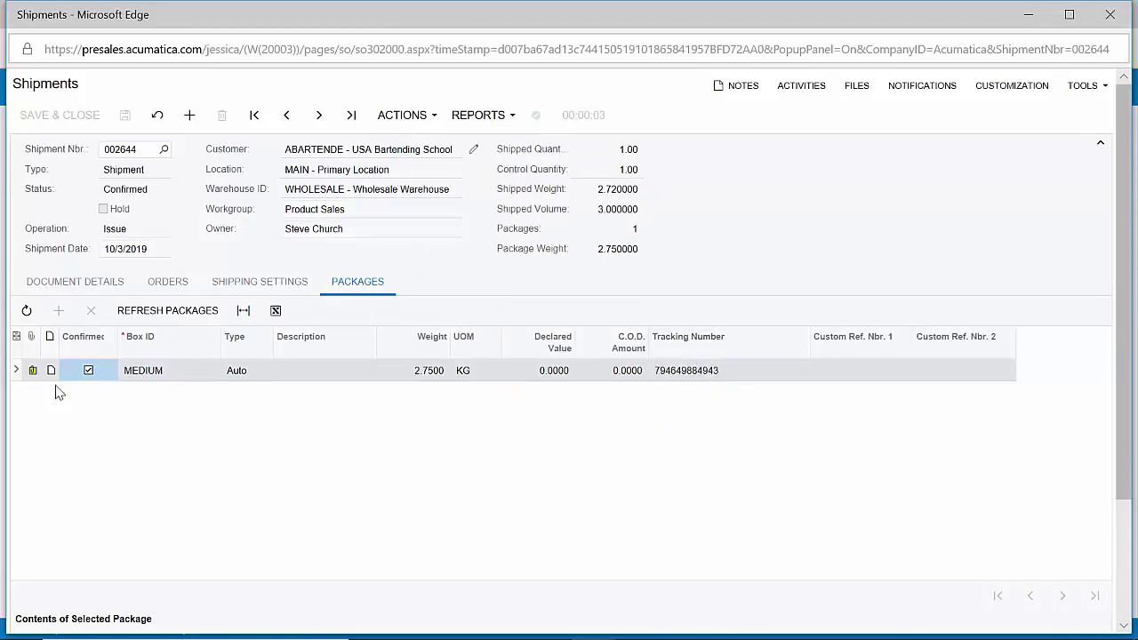
# View the package's generated FedEx Ground shipping label, then close it
pyautogui.click(32, 370)
pyautogui.click(400, 274)
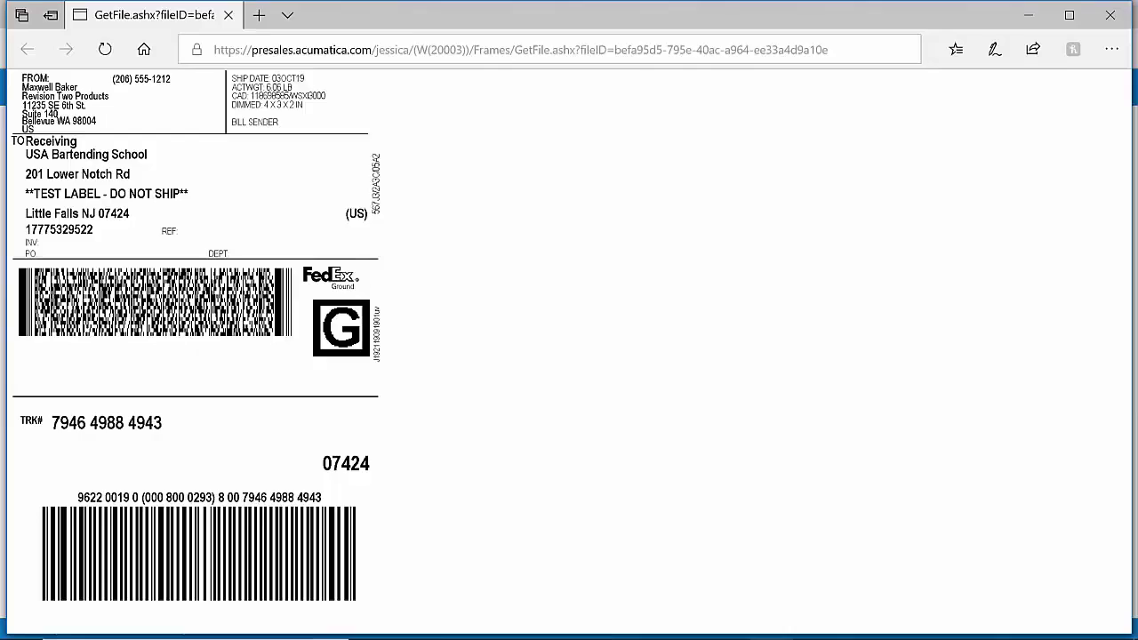
pyautogui.hotkey('ctrl', 'w')
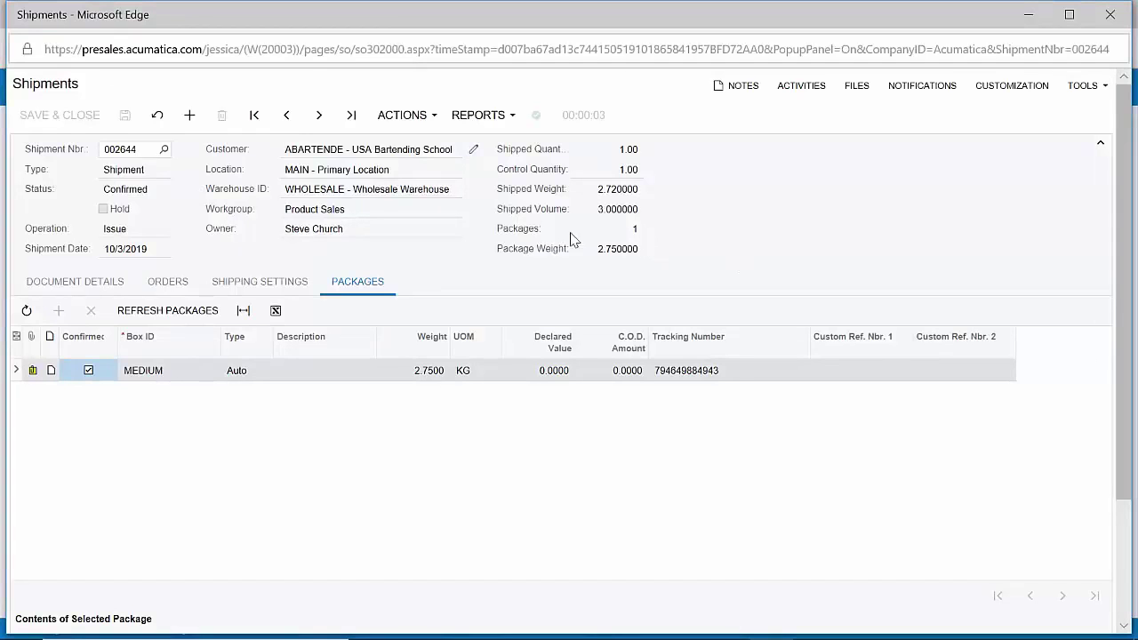
# On Process Shipments, select shipment 002644 for the Prepare Invoice action
pyautogui.click(409, 118)
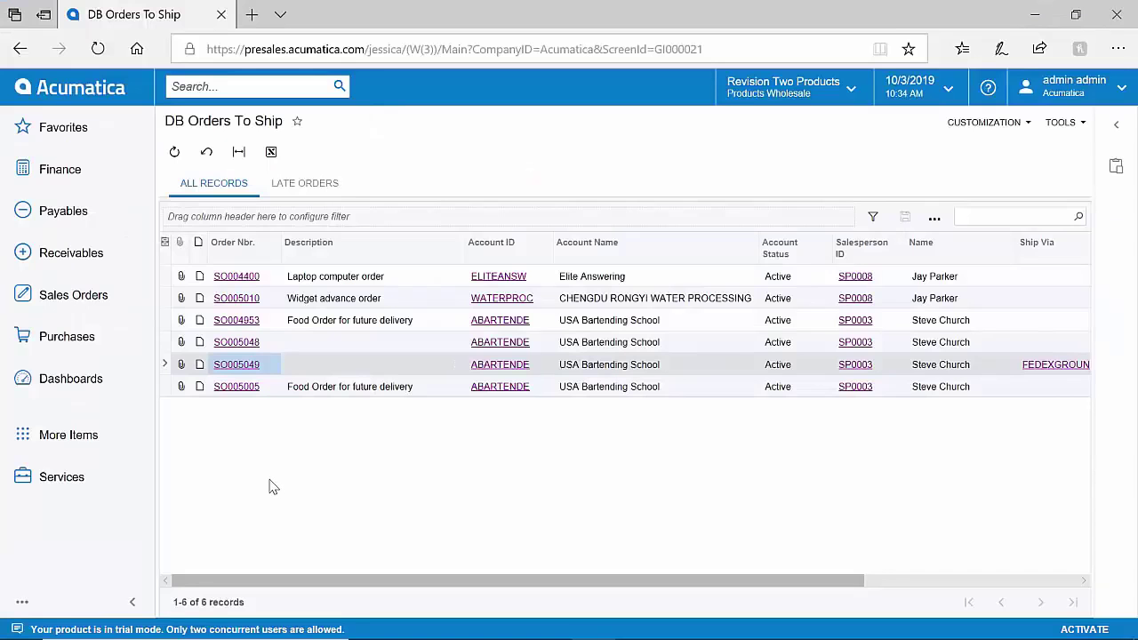
pyautogui.click(98, 311)
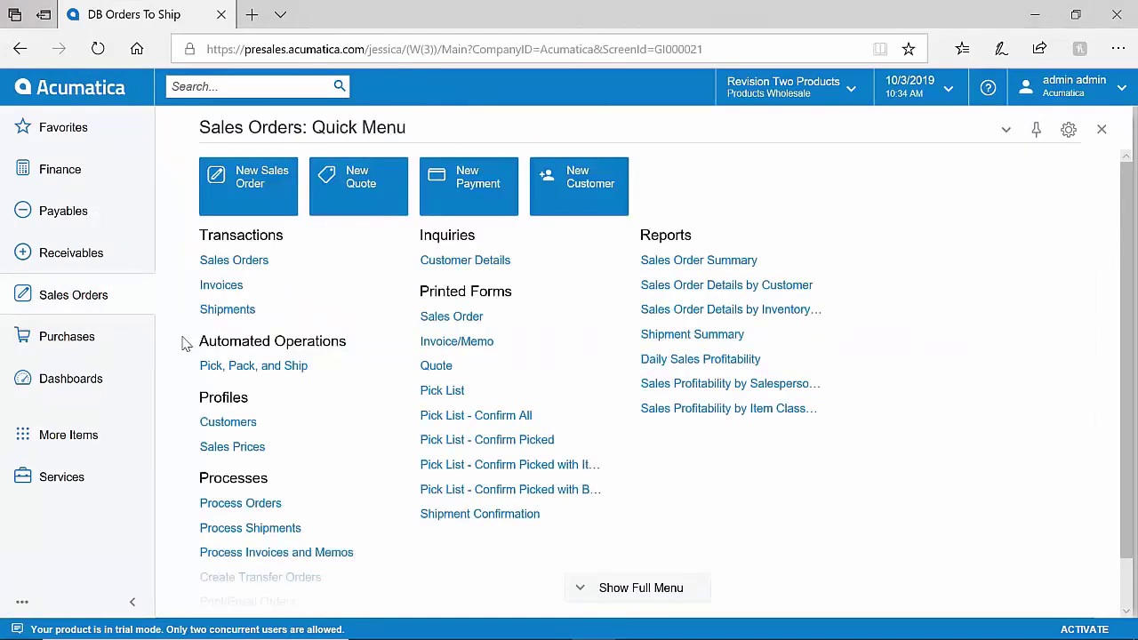
pyautogui.click(262, 537)
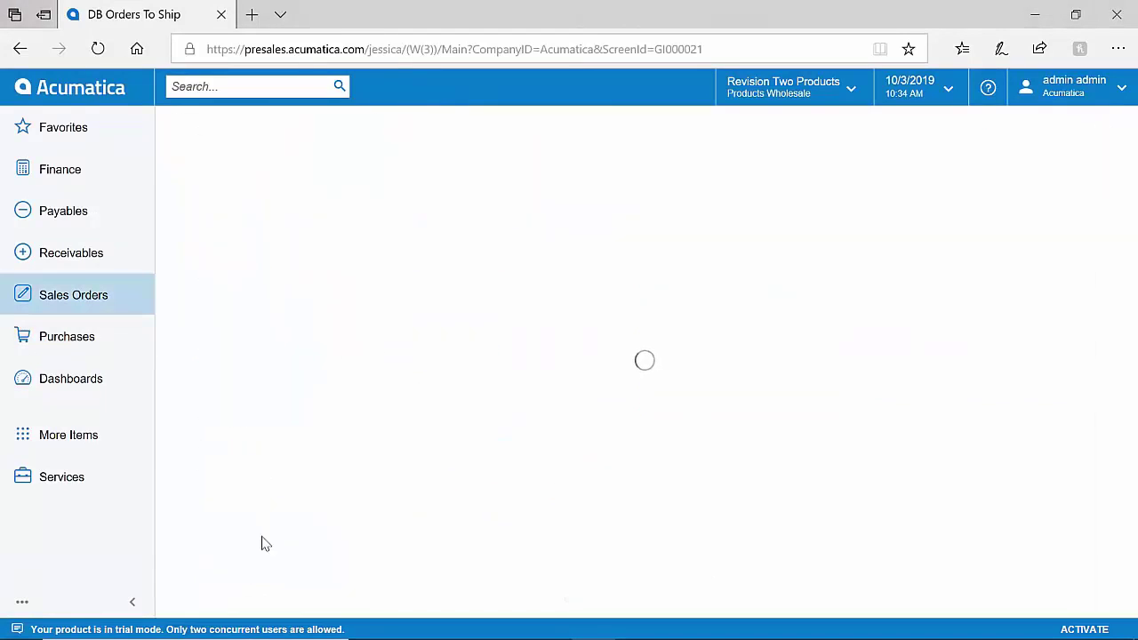
pyautogui.click(389, 196)
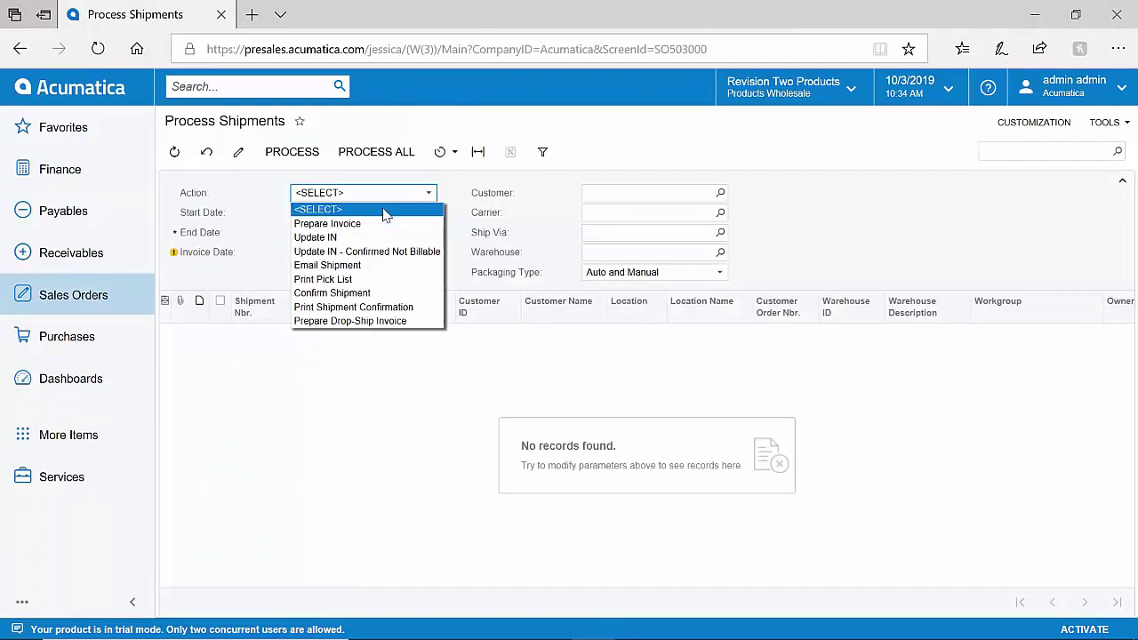
pyautogui.click(374, 225)
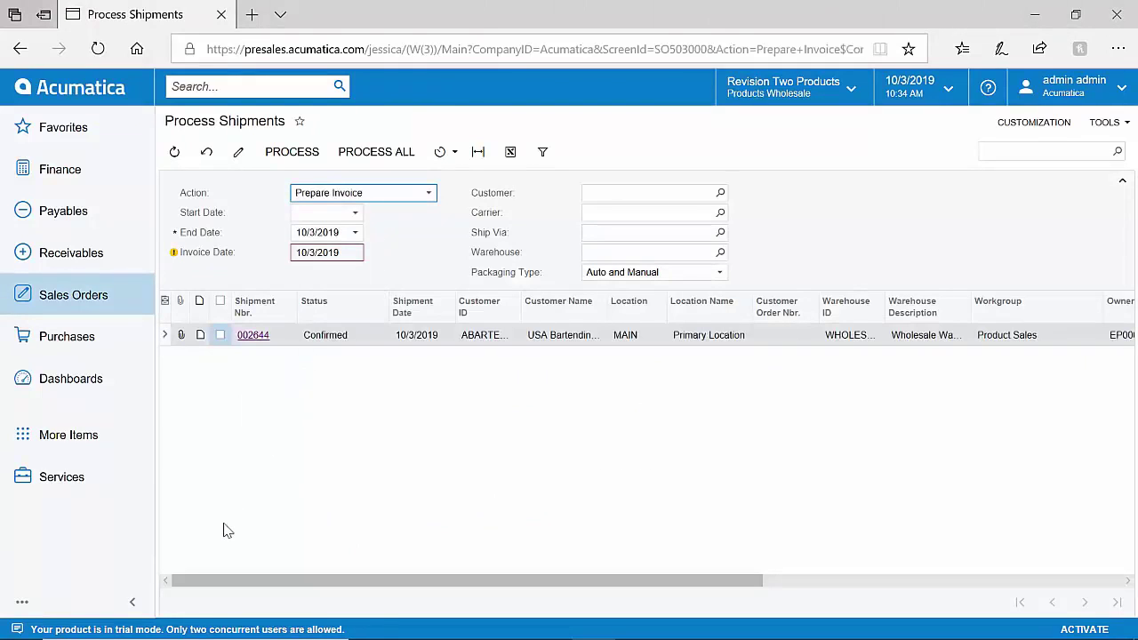
pyautogui.click(220, 335)
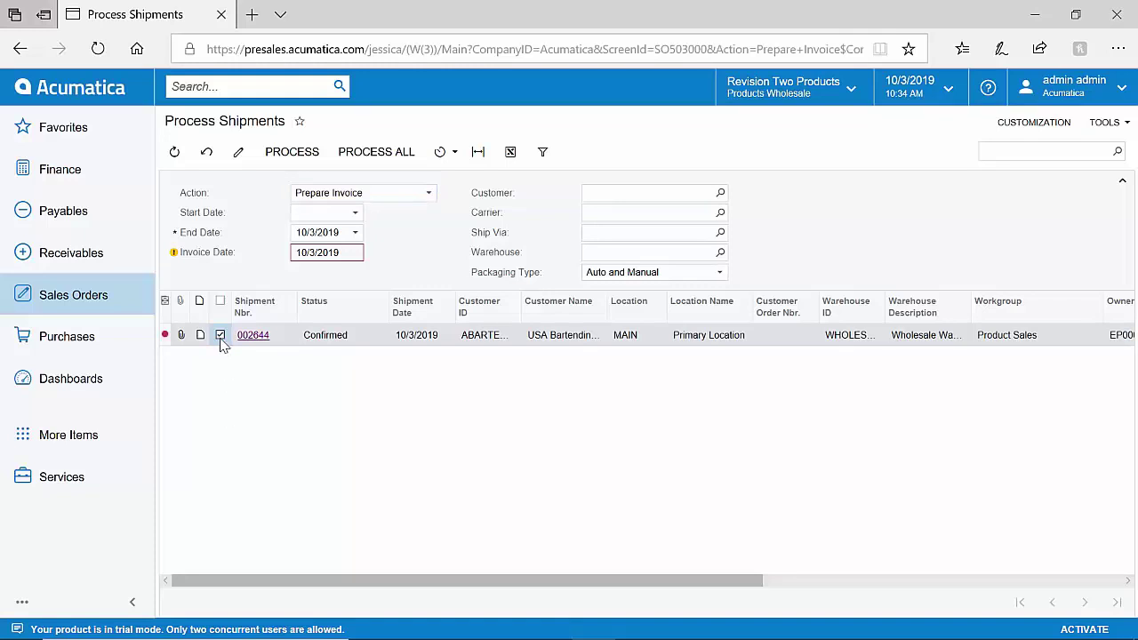
# Add a new automation schedule for shipment processing and view its execution times
pyautogui.click(443, 152)
pyautogui.click(460, 238)
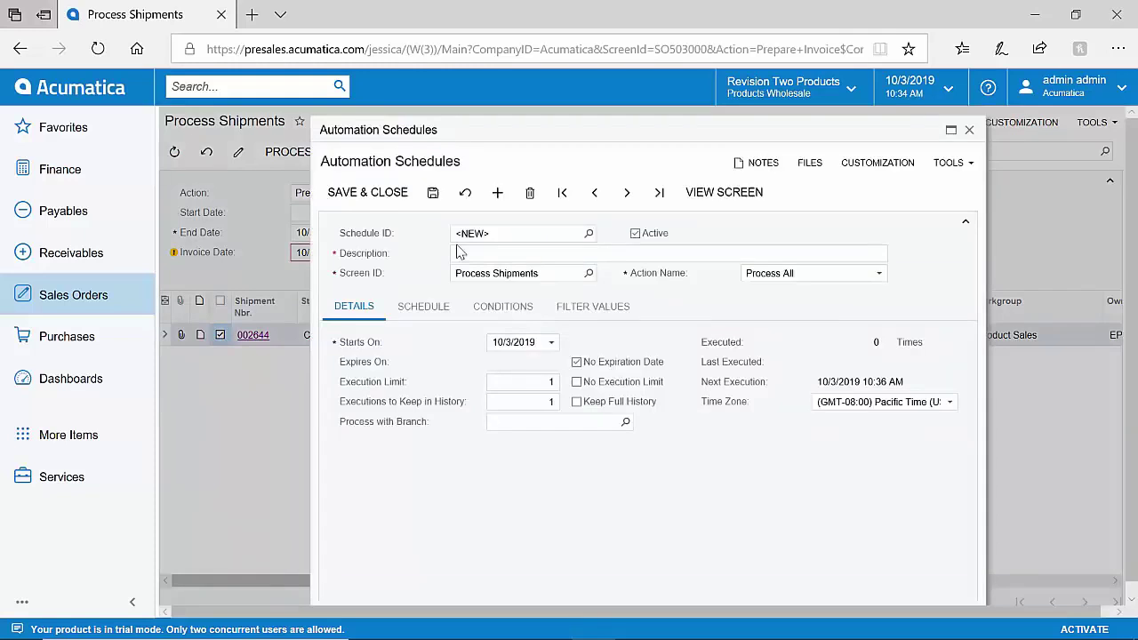
pyautogui.click(427, 312)
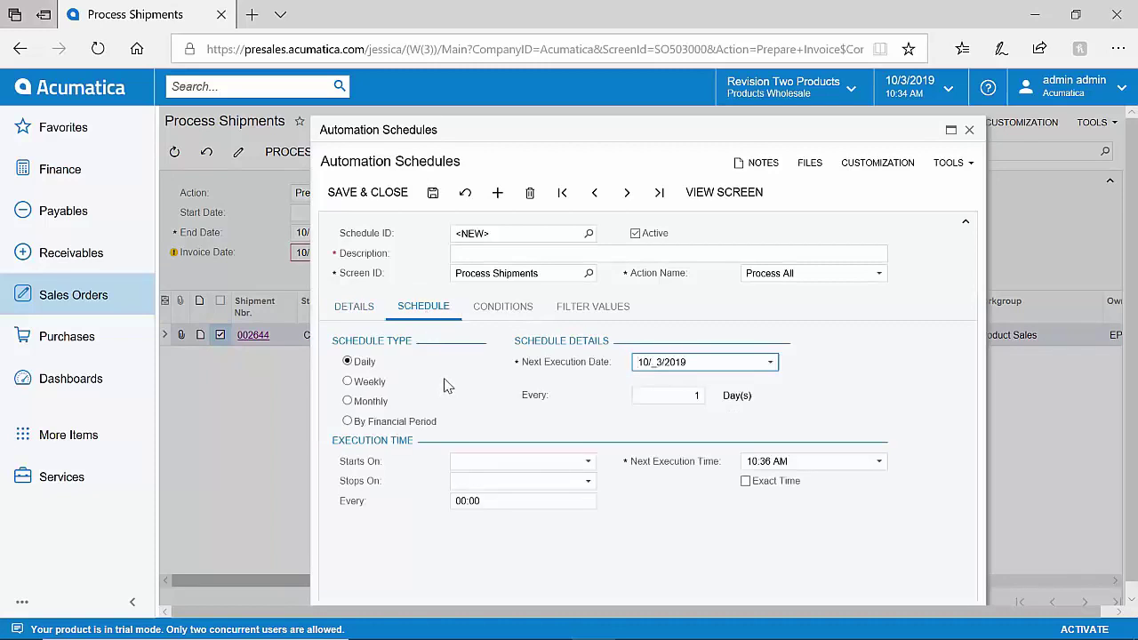
pyautogui.click(879, 462)
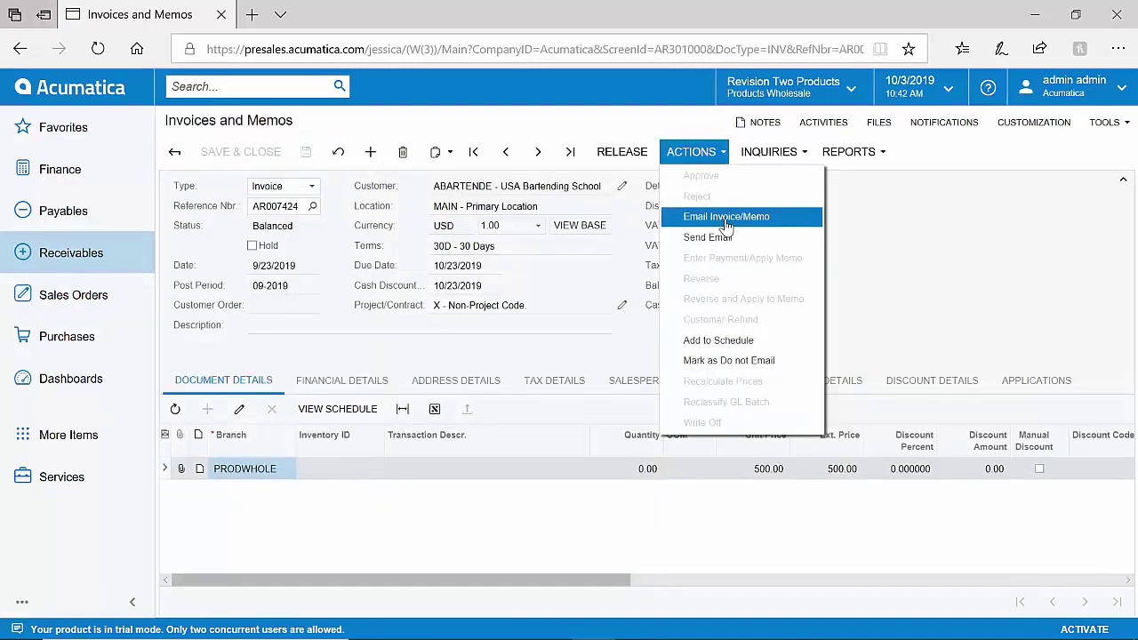
# Release invoice AR007424 and review GL batch AR006606 crediting Sales Revenue 500.00
pyautogui.click(726, 220)
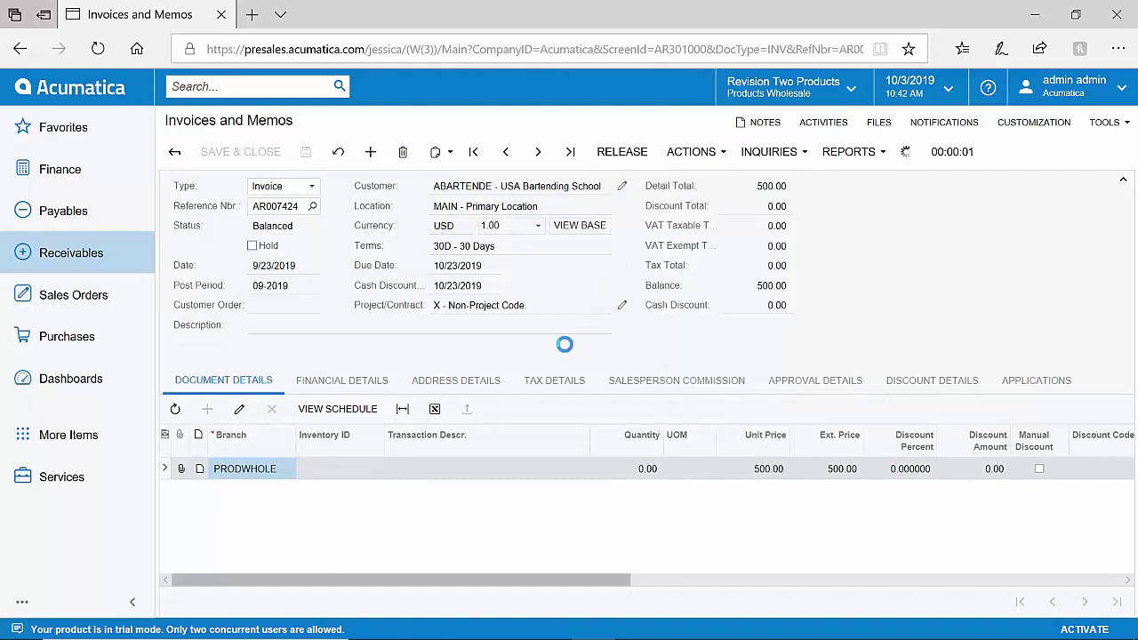
pyautogui.click(342, 382)
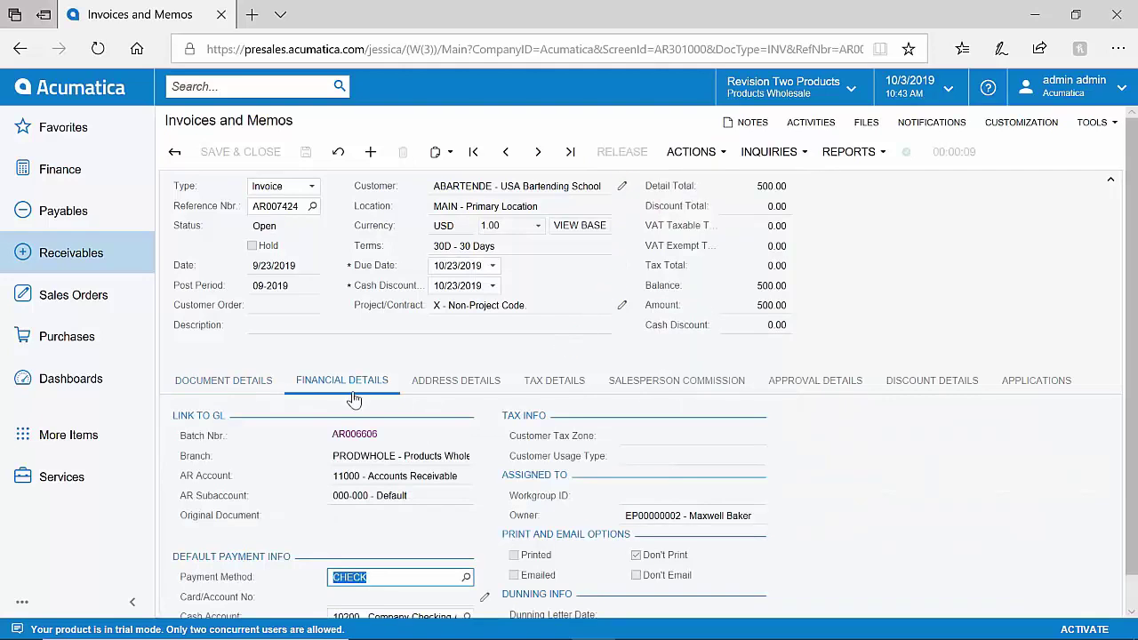
pyautogui.click(350, 437)
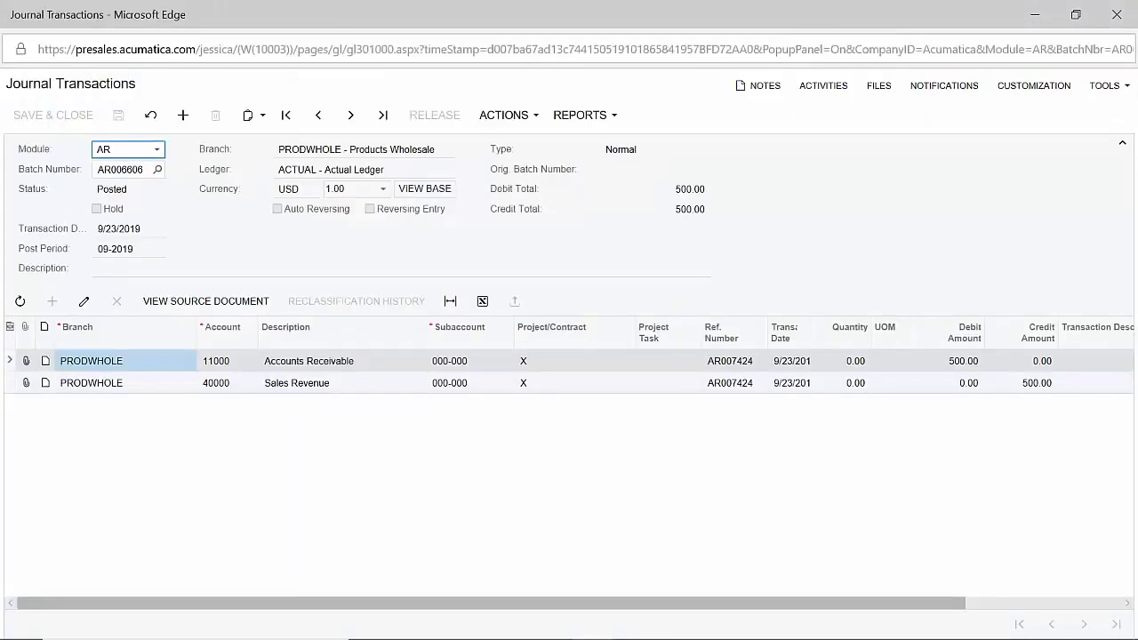
pyautogui.hotkey('alt', 'F4')
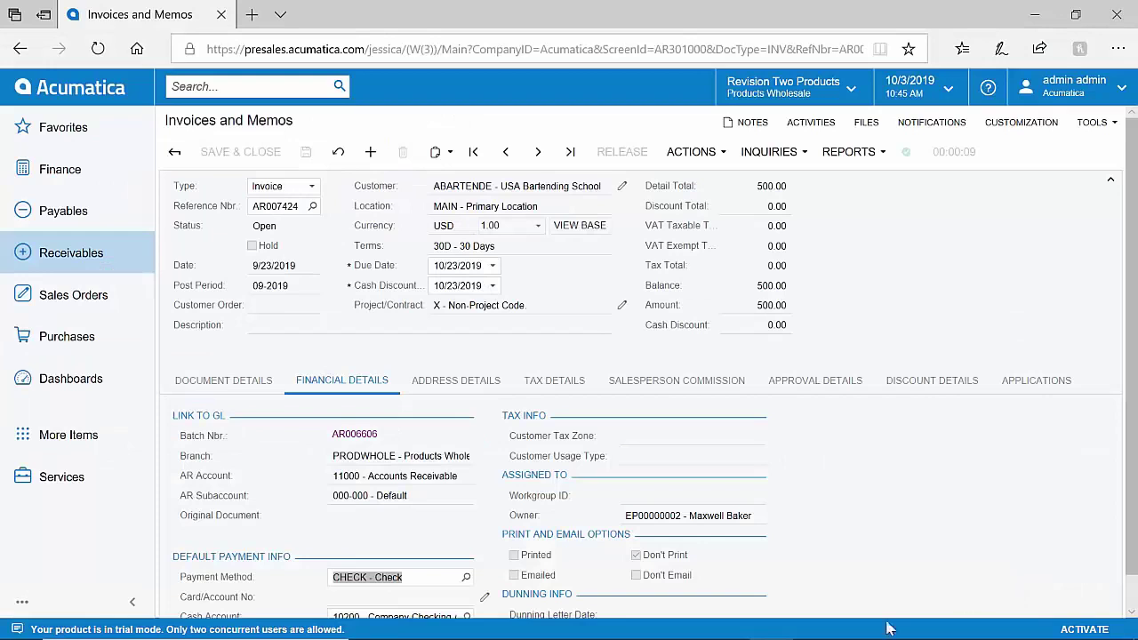
pyautogui.click(71, 176)
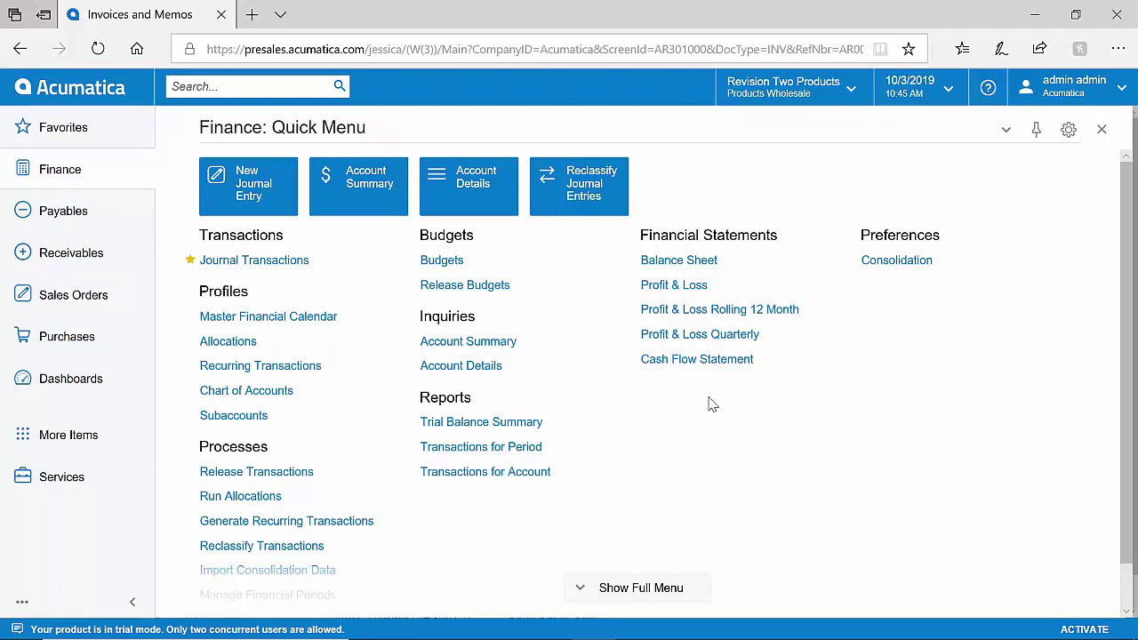
# Run the Balance Sheet report and drill into the ledger details behind Total Assets
pyautogui.click(697, 262)
pyautogui.click(272, 157)
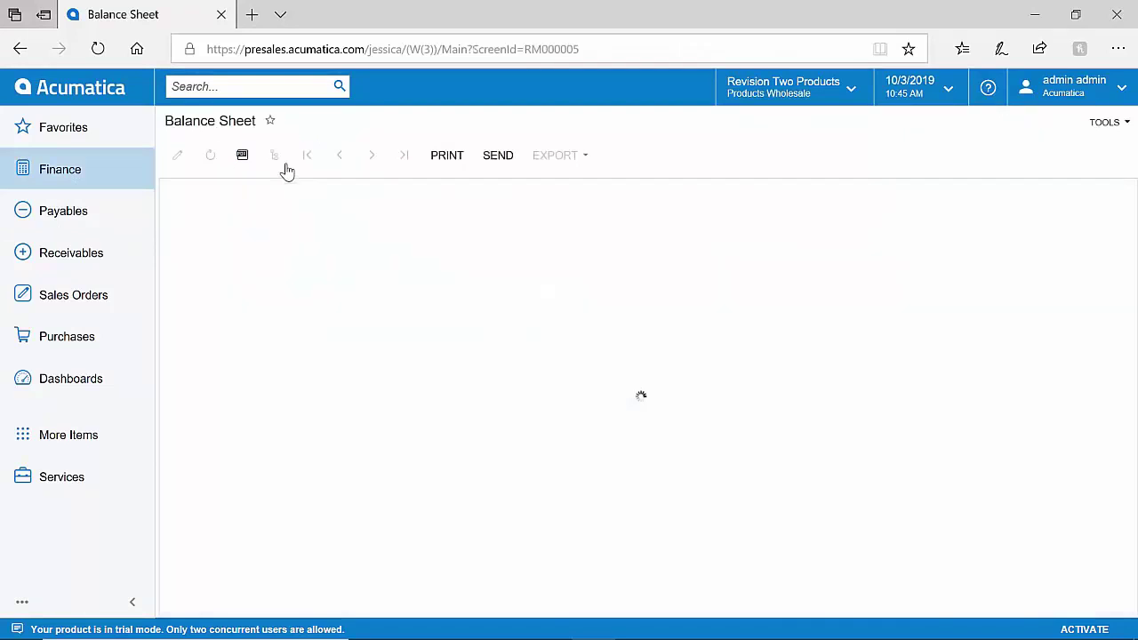
pyautogui.hotkey('ctrl', '+')
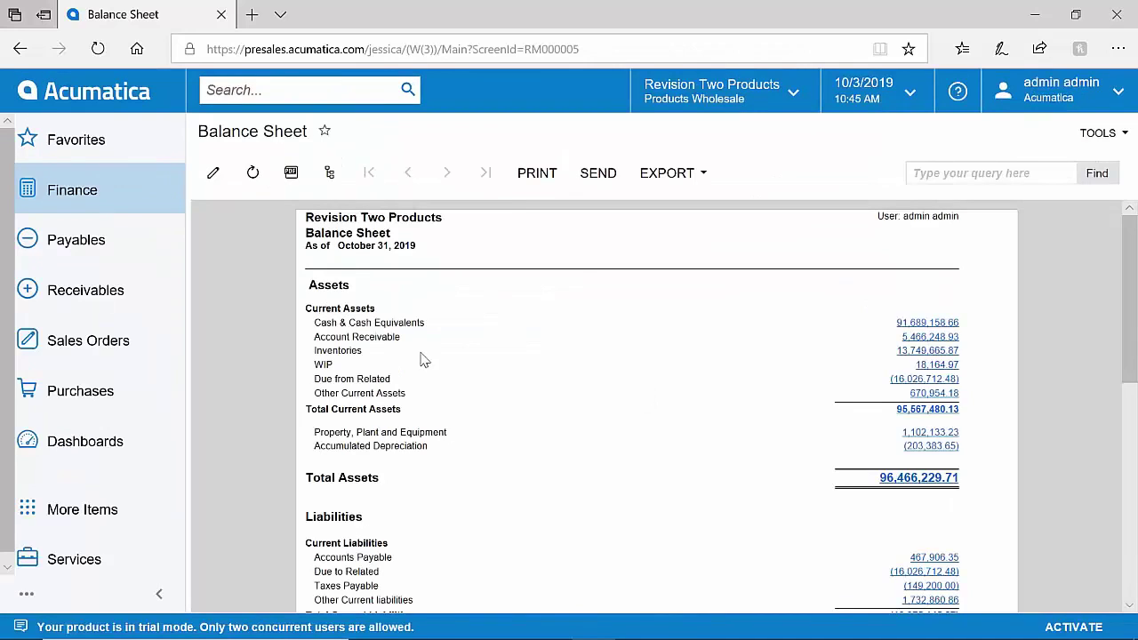
pyautogui.click(889, 487)
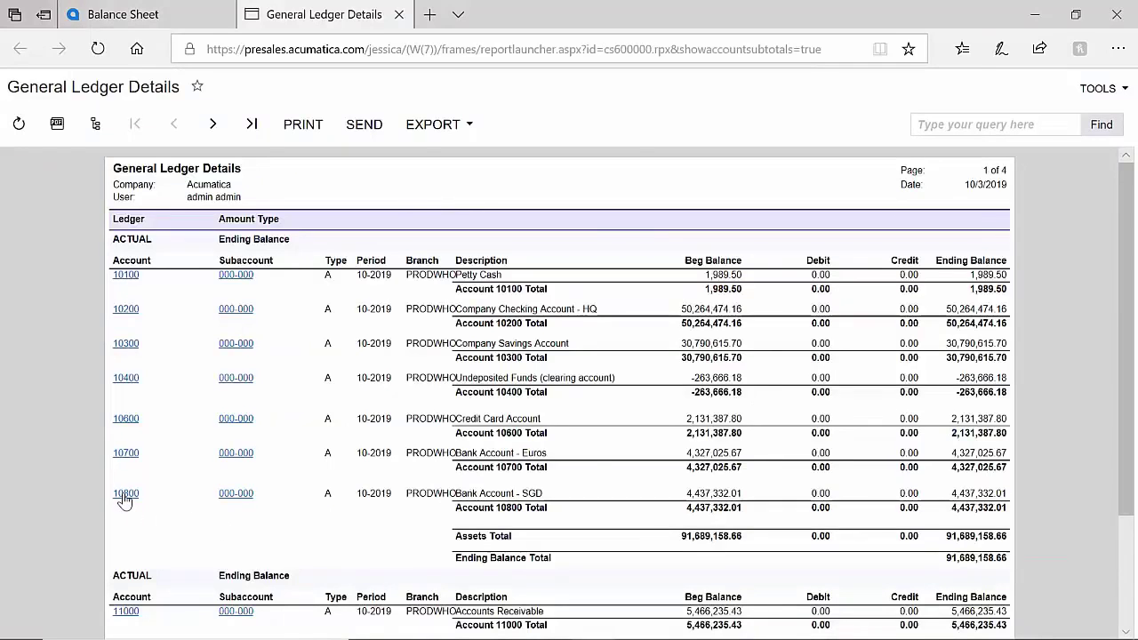
pyautogui.hotkey('ctrl', 'w')
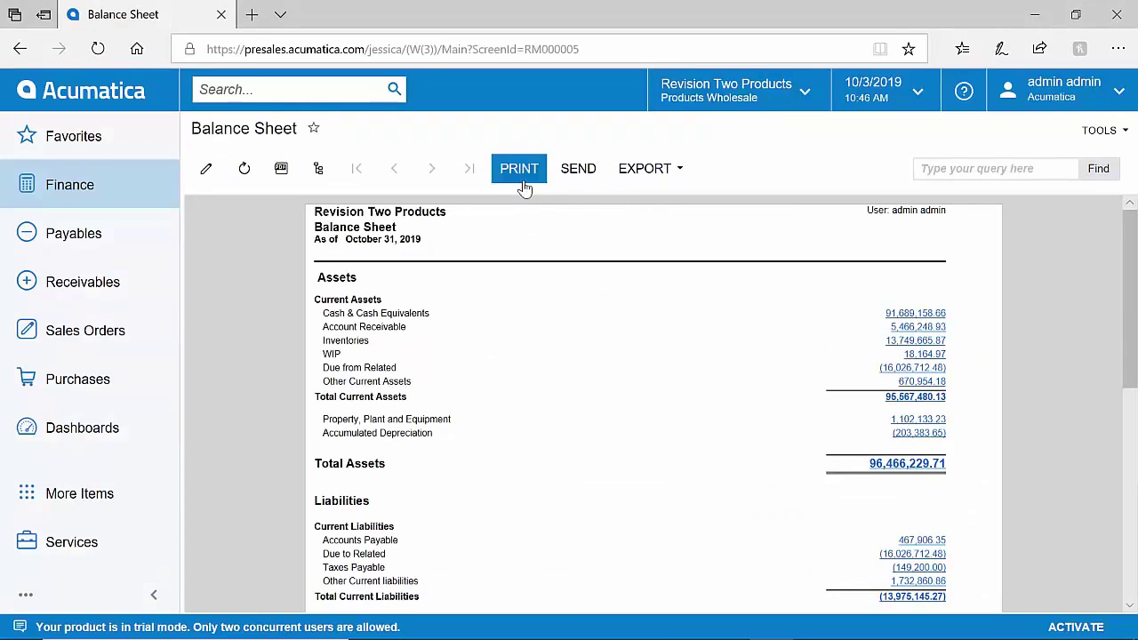
# View the Services East Branch balance sheet from the branch tree, then return to consolidated figures
pyautogui.click(633, 178)
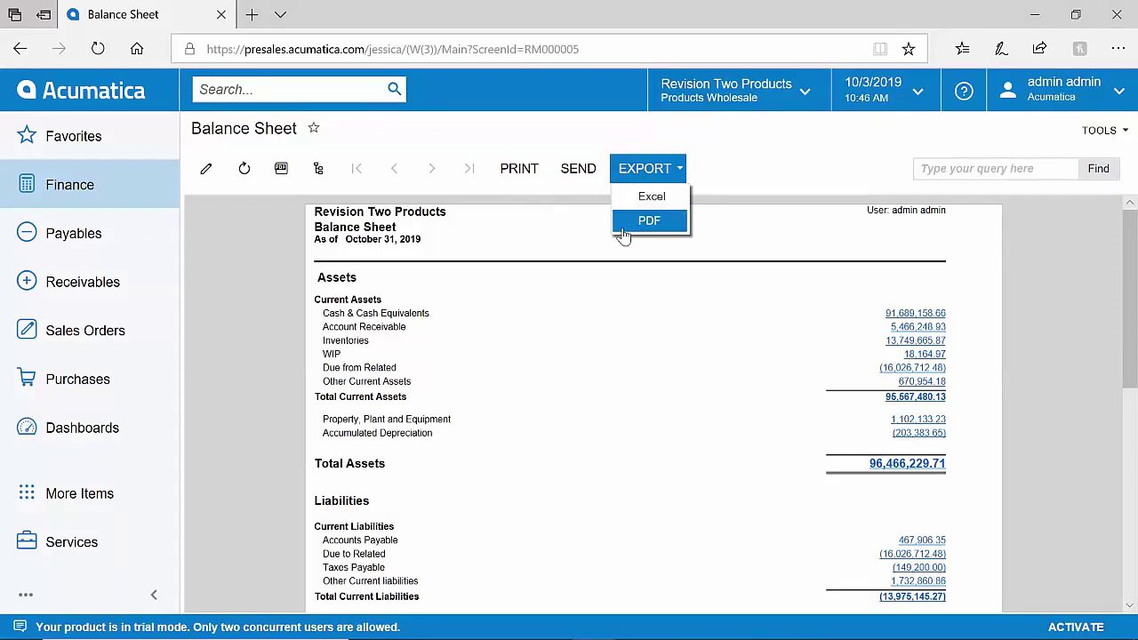
pyautogui.click(318, 169)
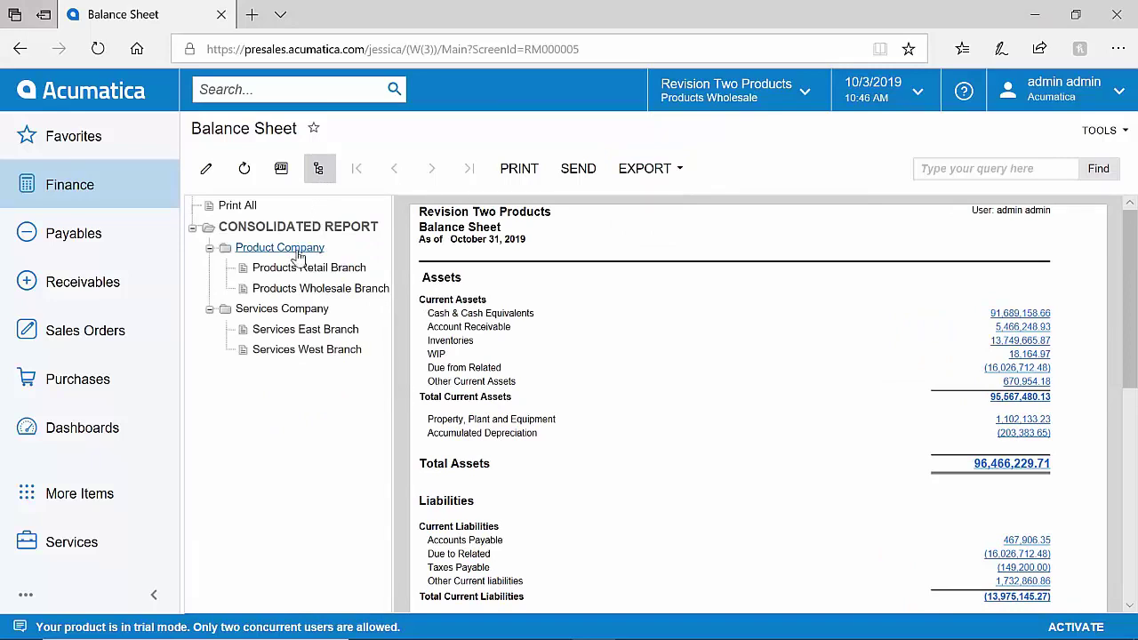
pyautogui.click(306, 333)
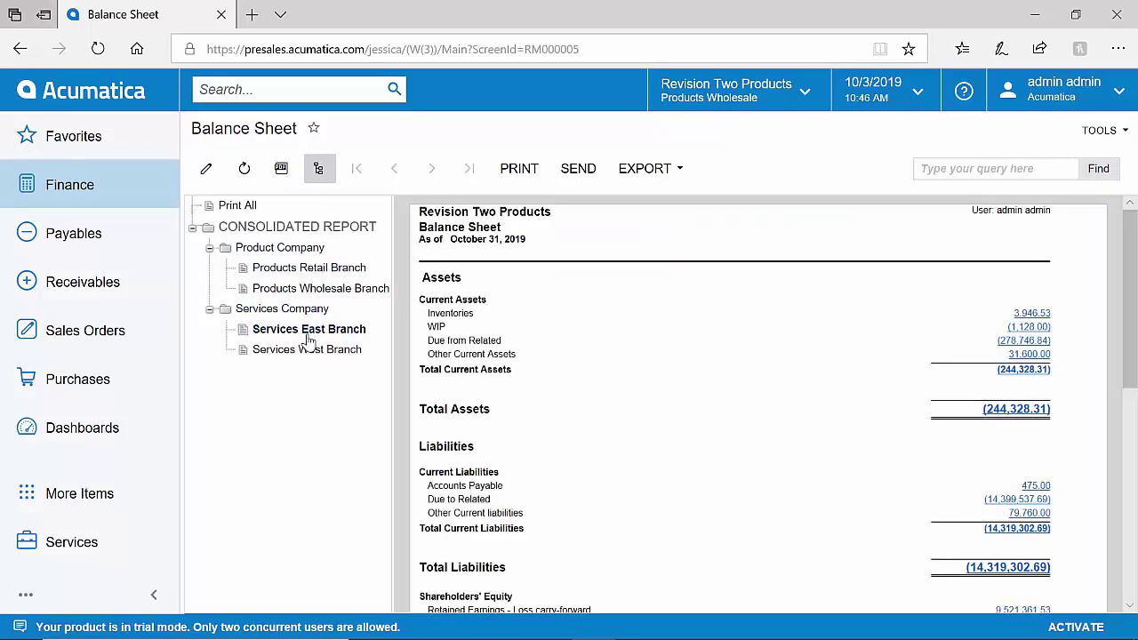
pyautogui.click(330, 235)
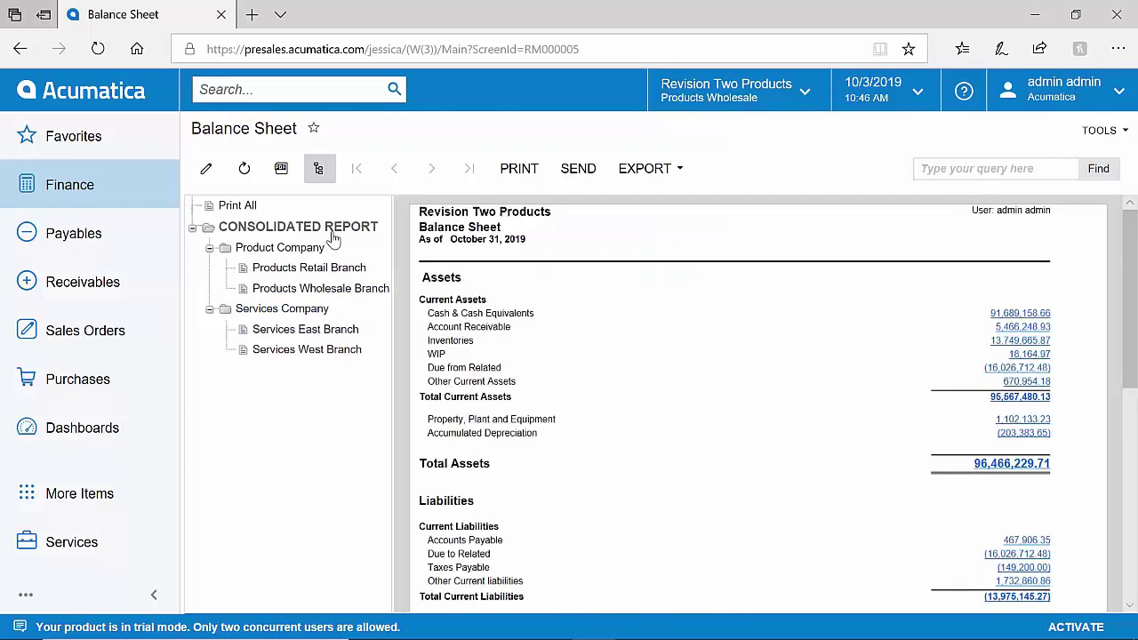
# Inspect report definition DBSP and its DBALSHEET row set, including the cash row's data source
pyautogui.click(210, 173)
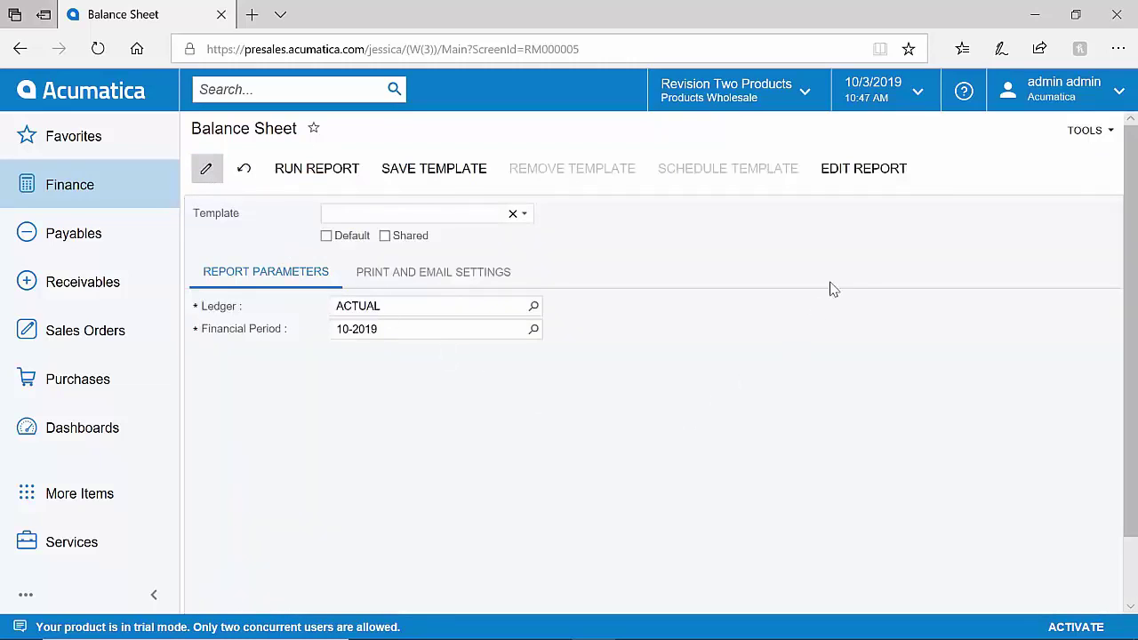
pyautogui.click(864, 183)
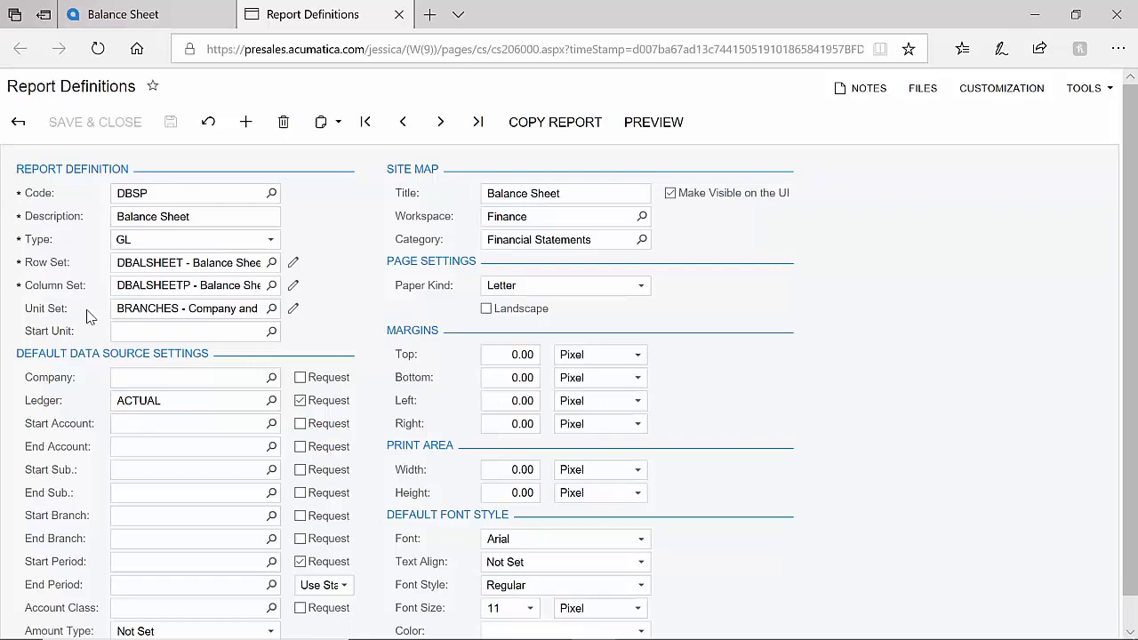
pyautogui.click(293, 262)
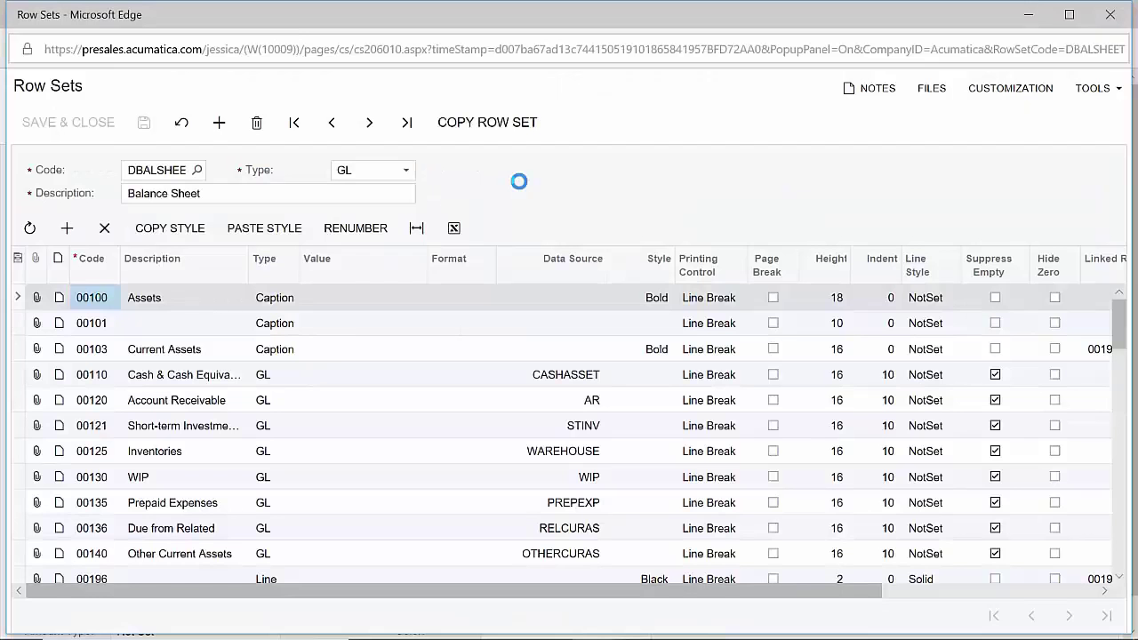
pyautogui.click(586, 374)
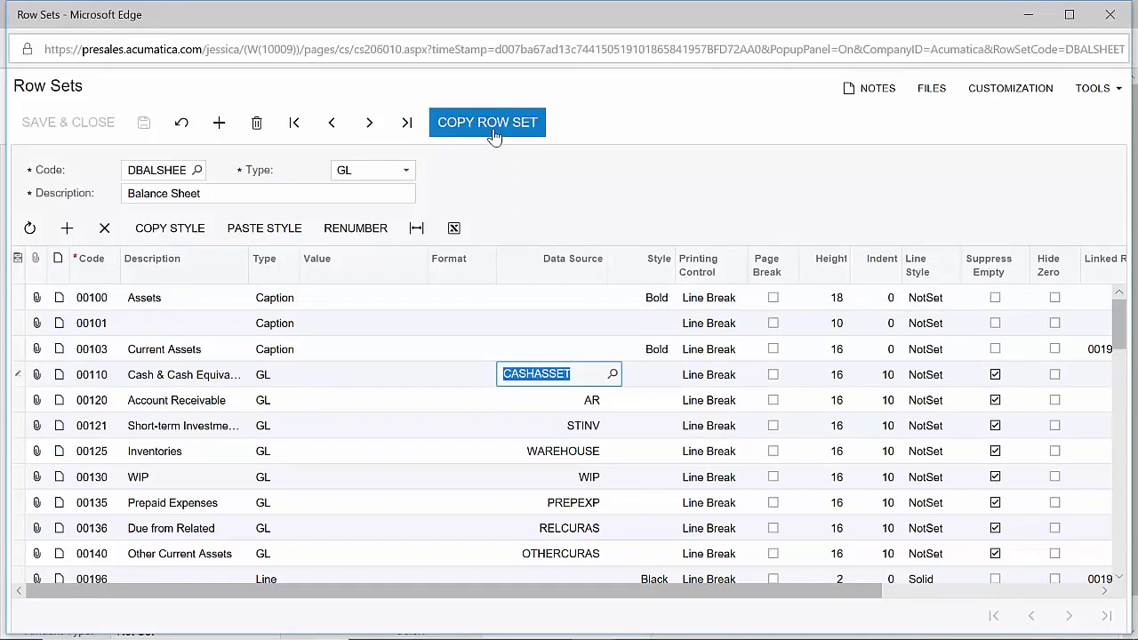
pyautogui.click(1105, 25)
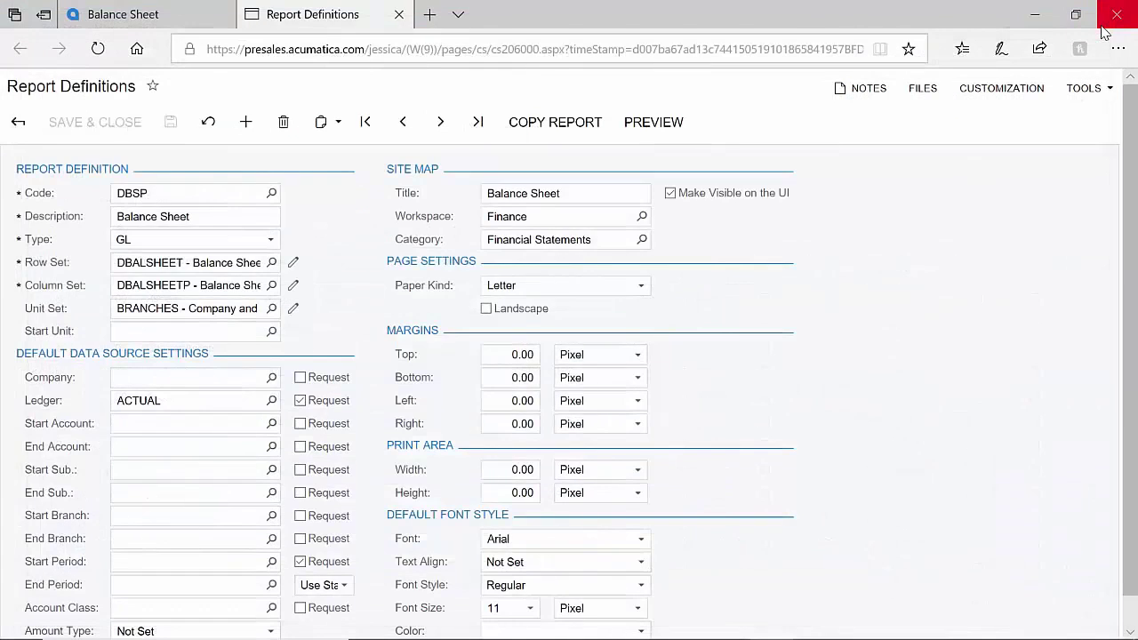
pyautogui.click(1105, 31)
pyautogui.click(145, 333)
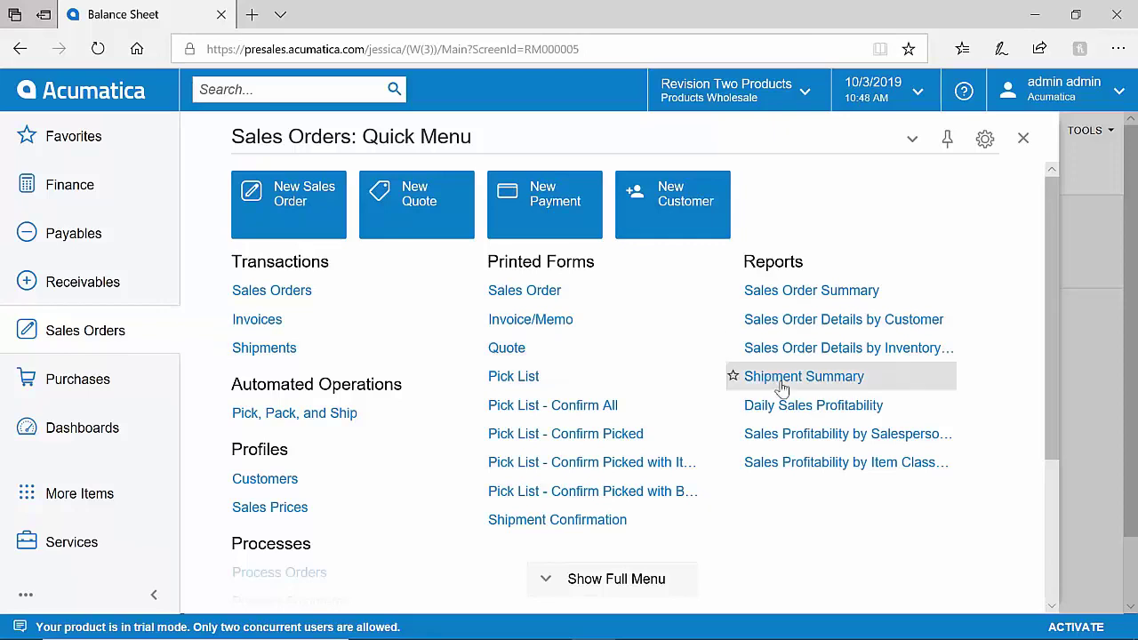
# Run Sales Order Details by Inventory Item from 10/6/2016 to 10/3/2019 and select item AACOMPUT01
pyautogui.click(840, 348)
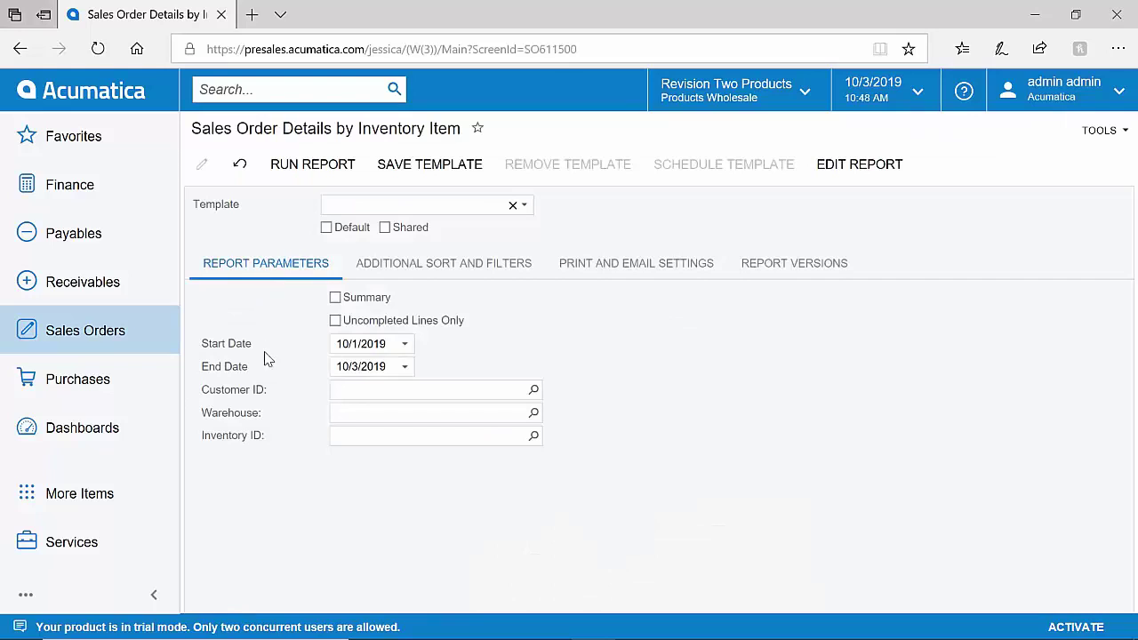
pyautogui.click(404, 344)
pyautogui.click(498, 367)
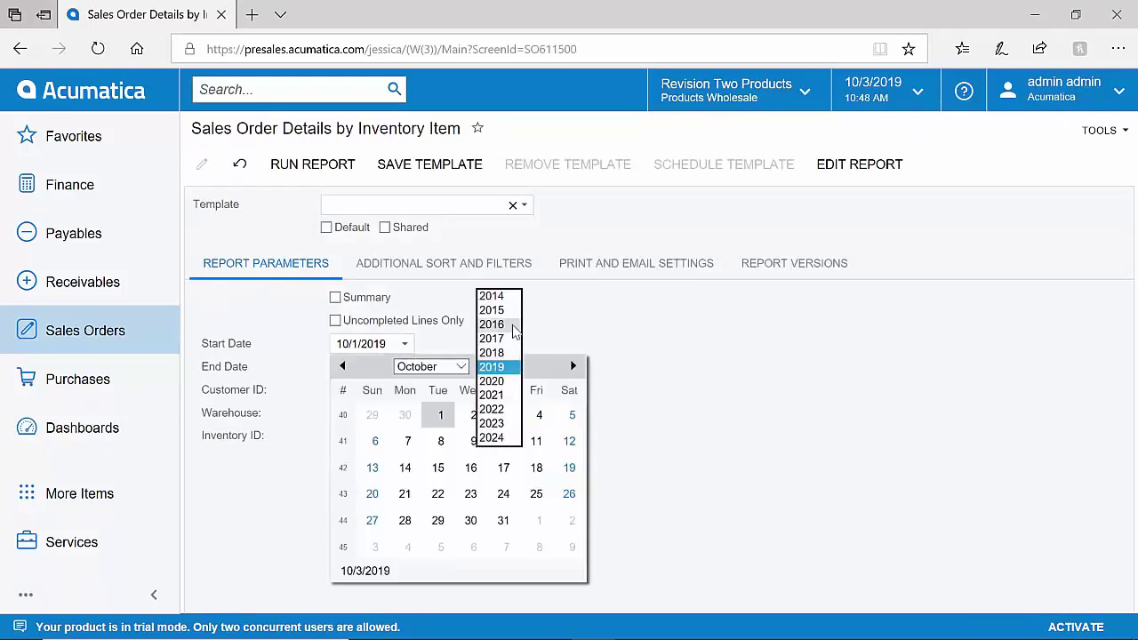
pyautogui.click(499, 321)
pyautogui.click(507, 445)
pyautogui.click(412, 395)
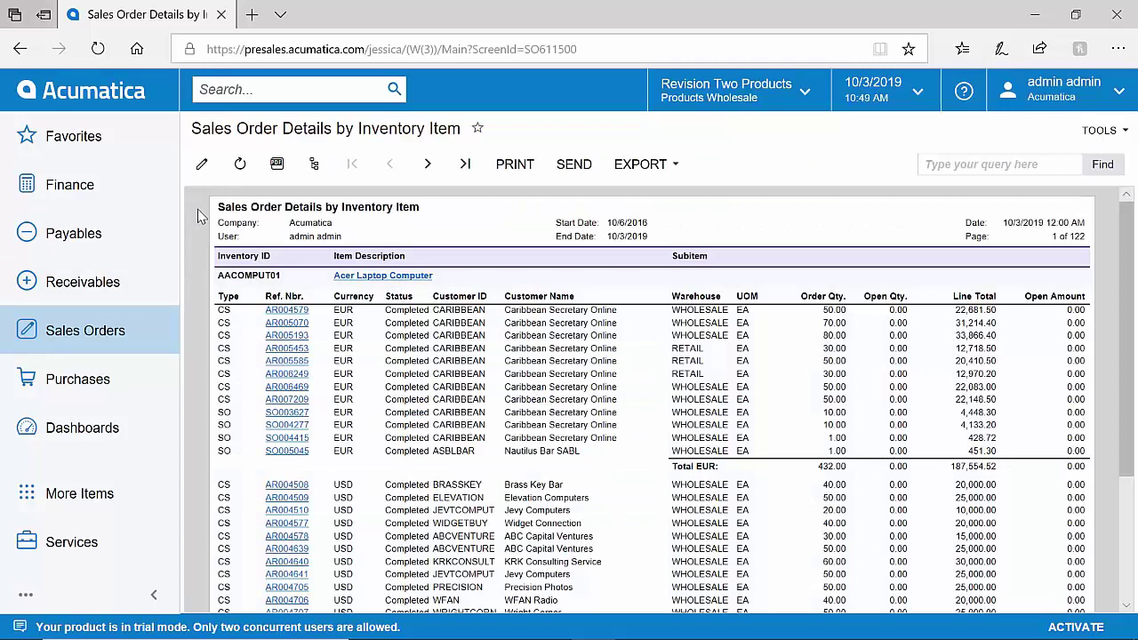
pyautogui.doubleClick(238, 276)
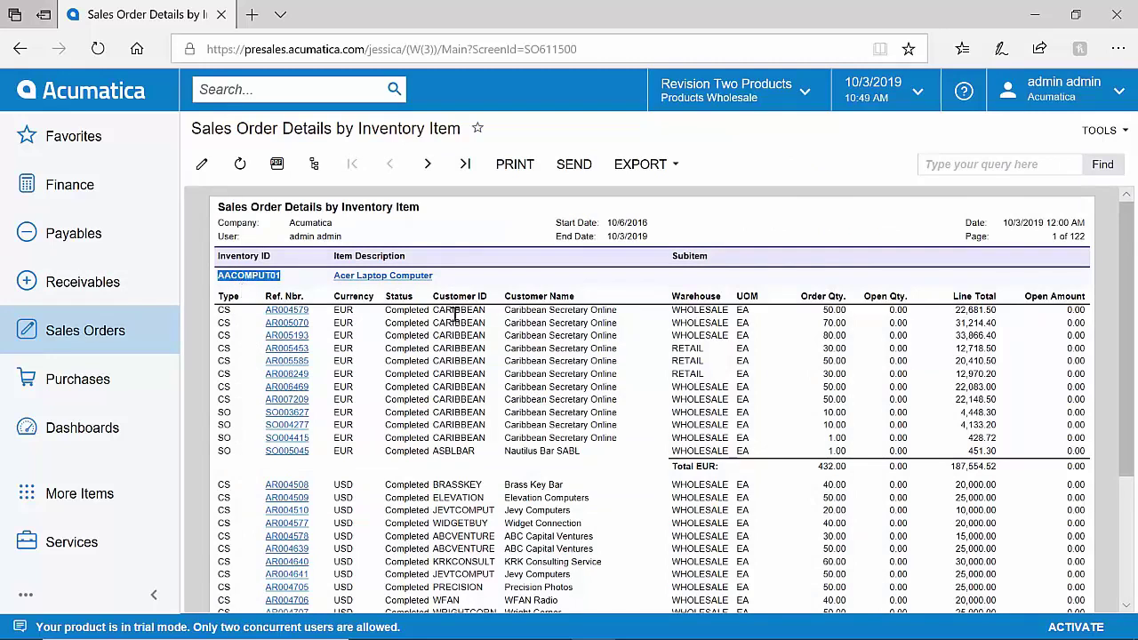